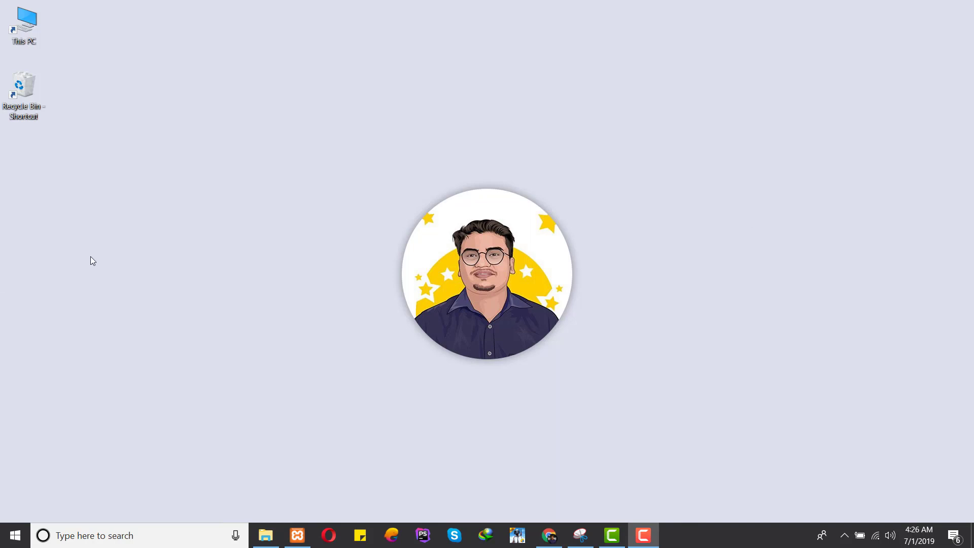
Switch to Chrome and look through the sections of the Corporate Health page from the header to the Health Center gallery.
click(550, 536)
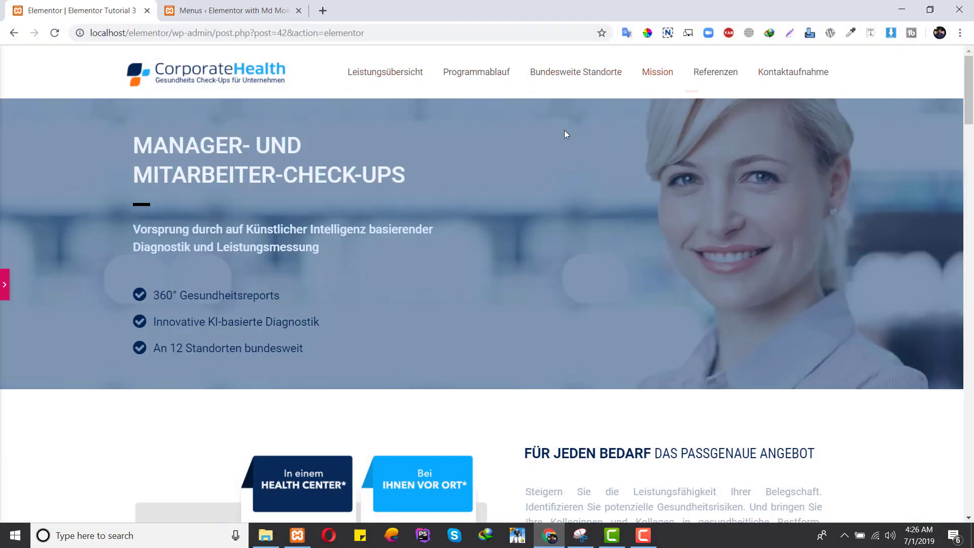
scroll(448, 276, down, 20)
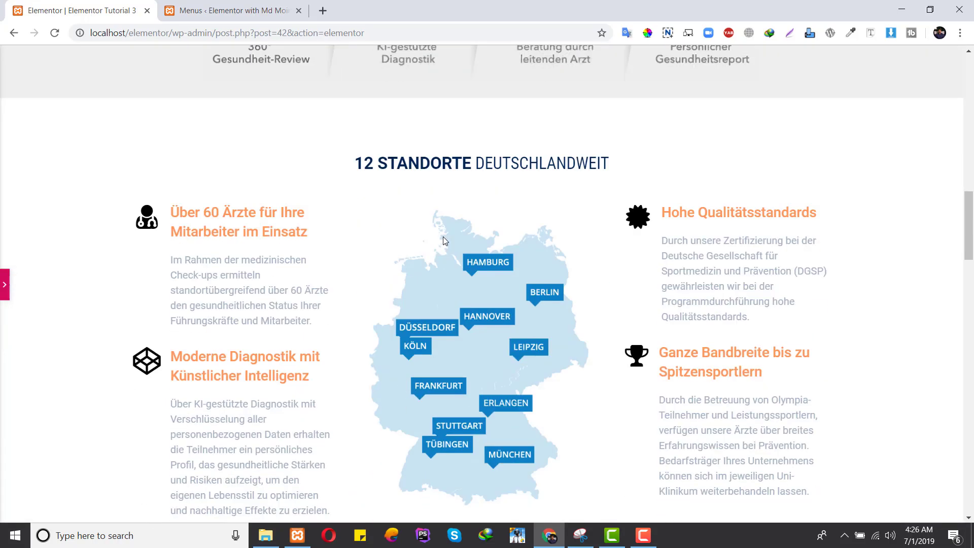
scroll(446, 238, down, 12)
scroll(459, 245, up, 20)
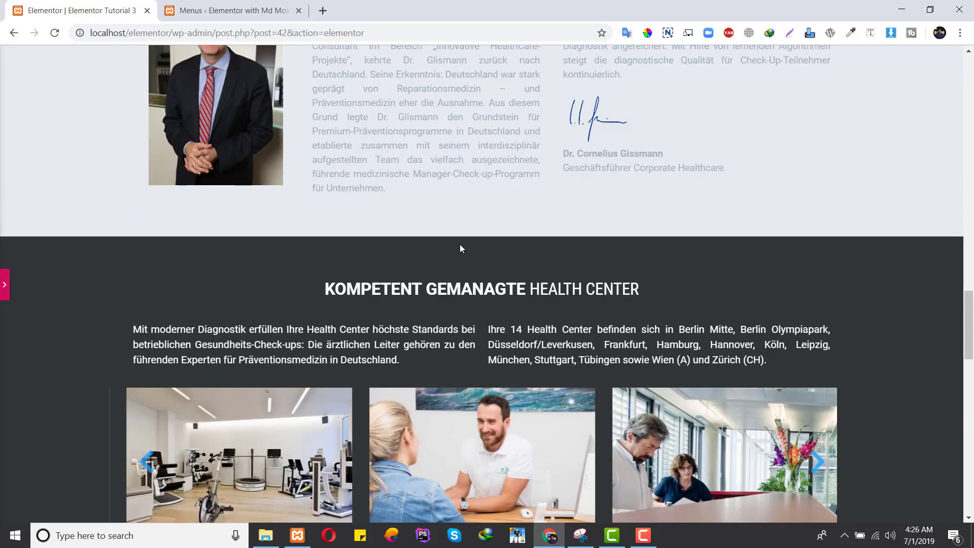
scroll(459, 245, up, 15)
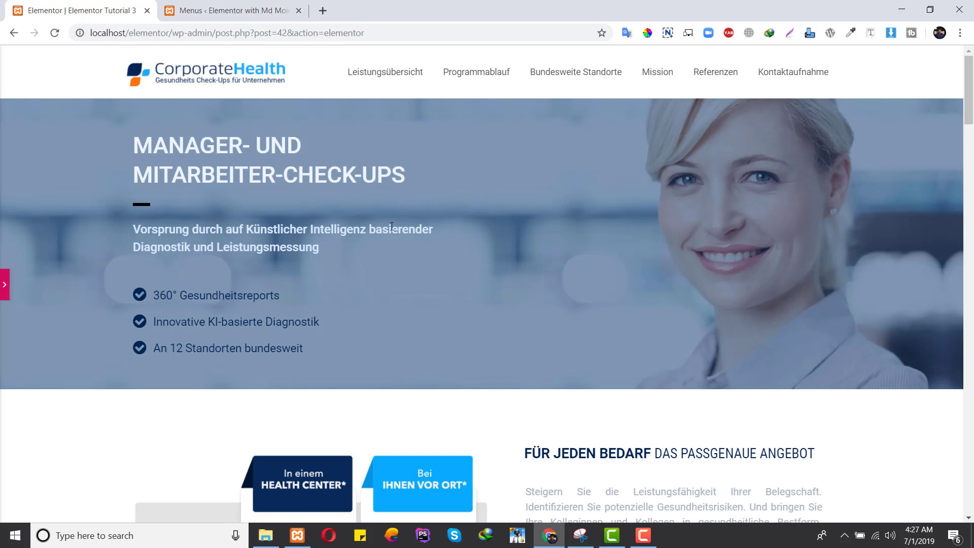
Show the editing panel and clear the header section's background color so the section is transparent.
click(2, 294)
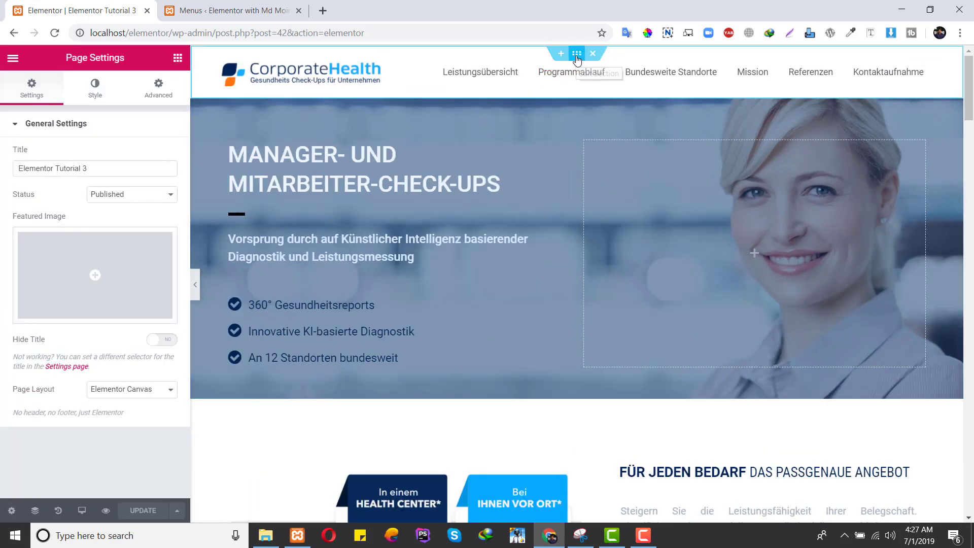
click(576, 53)
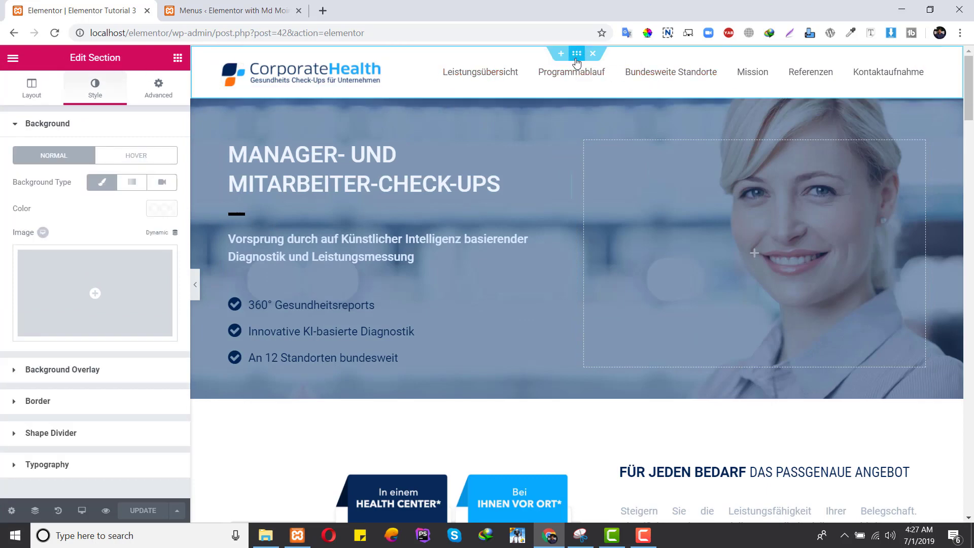
click(173, 95)
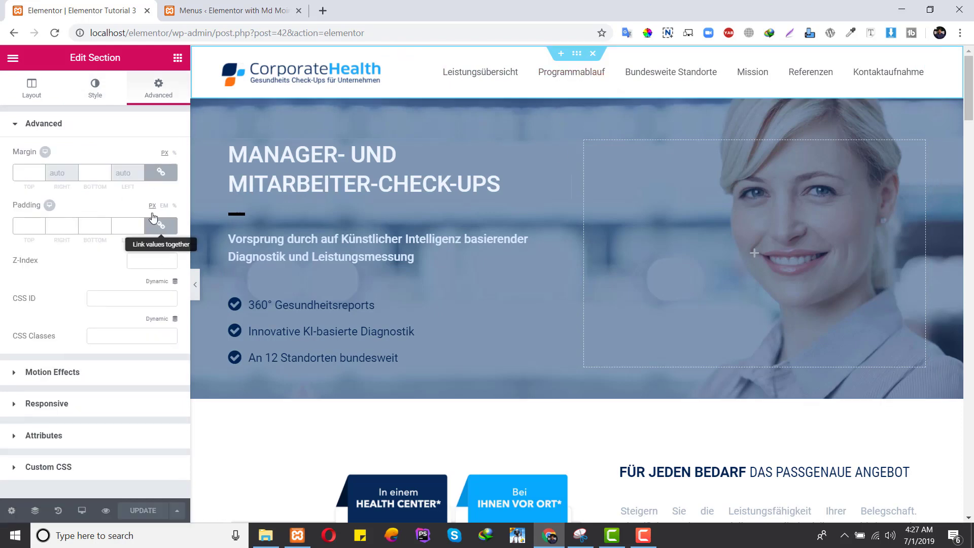
click(97, 102)
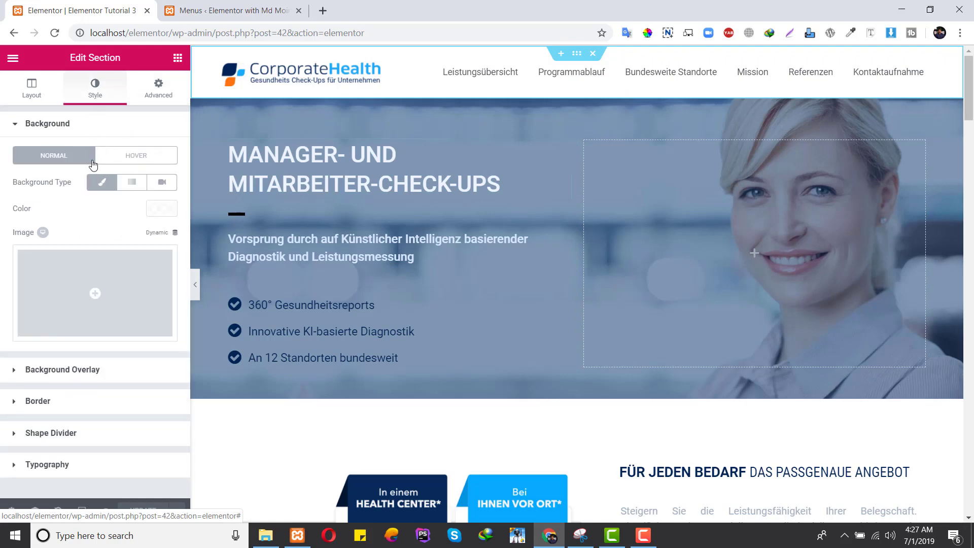
click(156, 206)
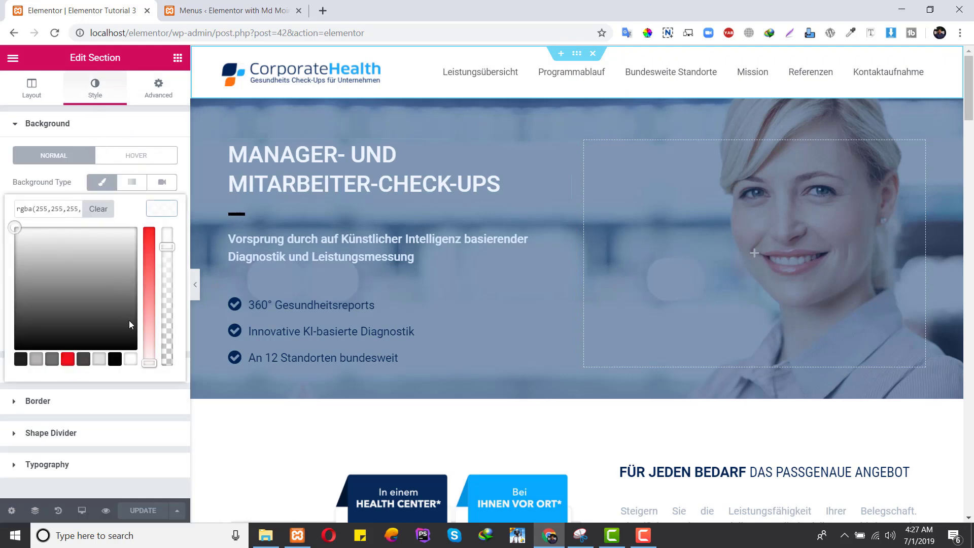
click(93, 210)
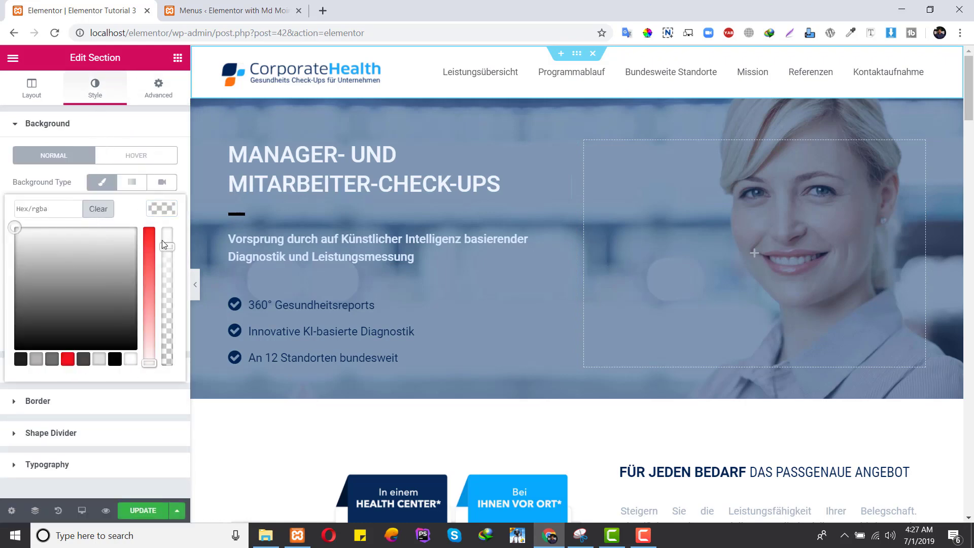
drag(162, 239, 187, 381)
click(189, 383)
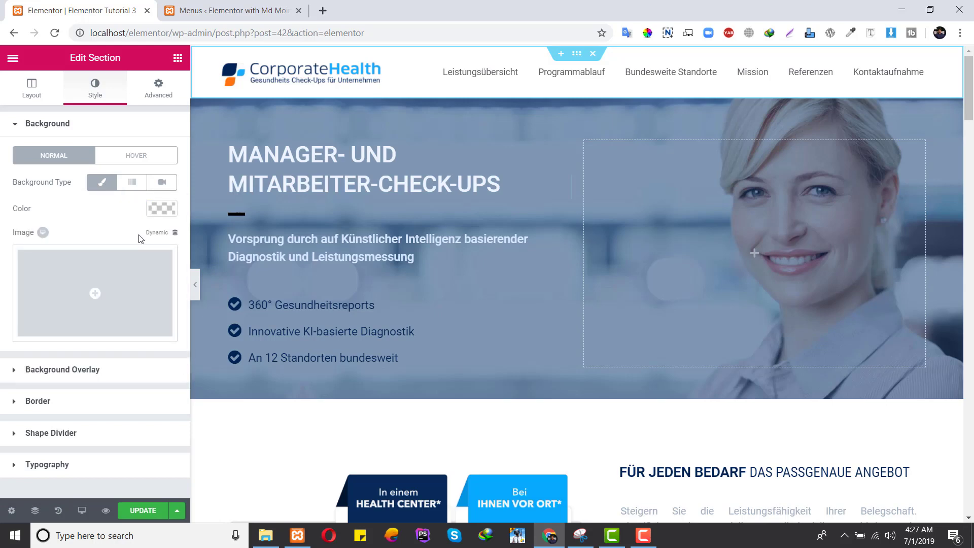
Unlink the hero section's padding values and set its top padding to 120 px.
click(173, 102)
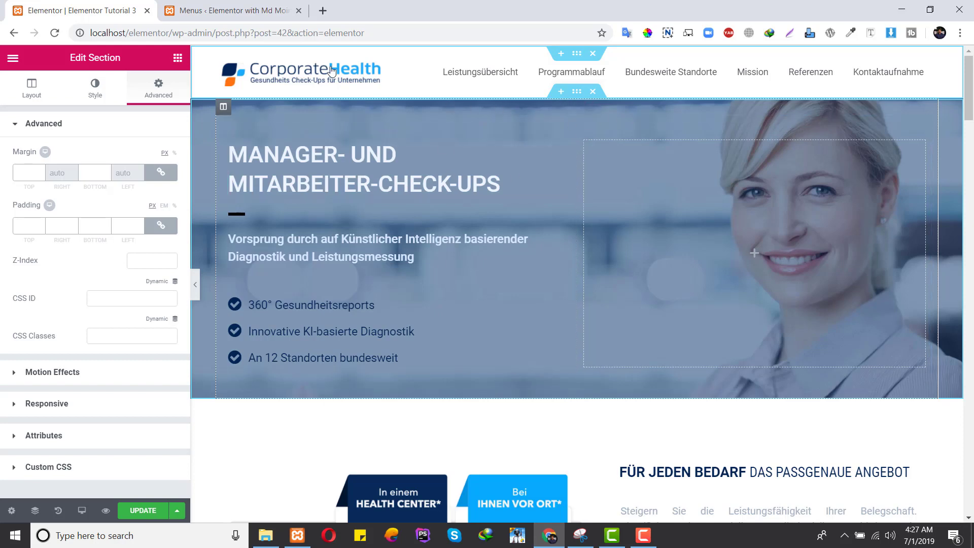
click(577, 92)
click(158, 87)
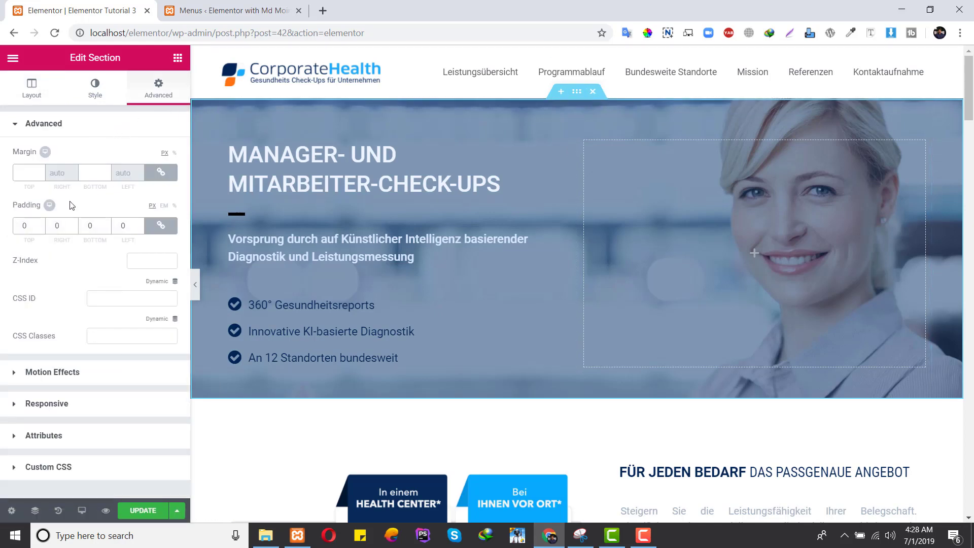
click(160, 225)
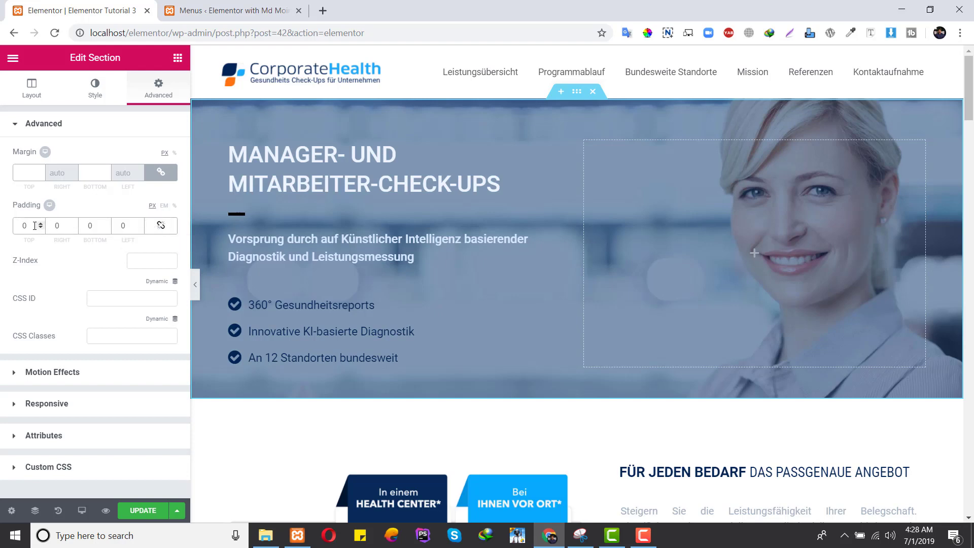
text(150)
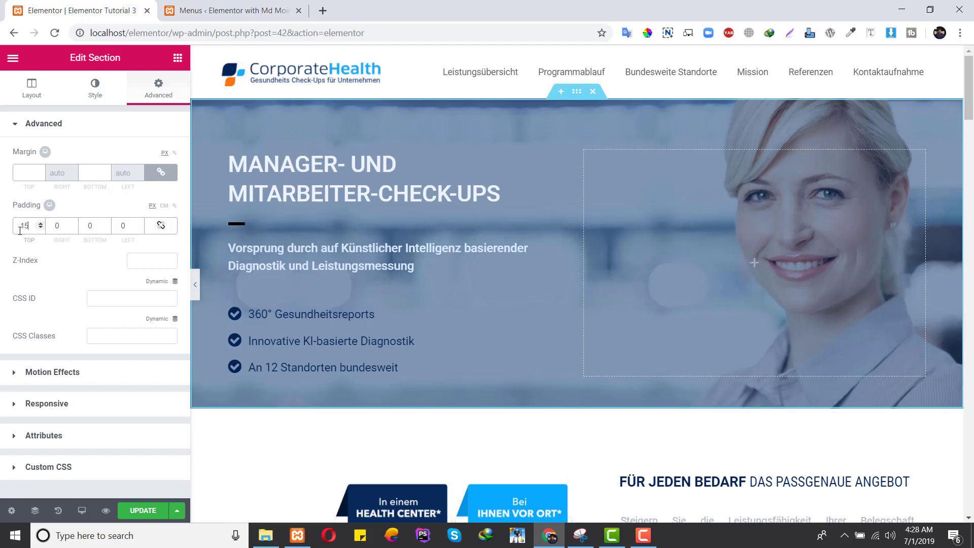
key(BackSpace)
key(BackSpace)
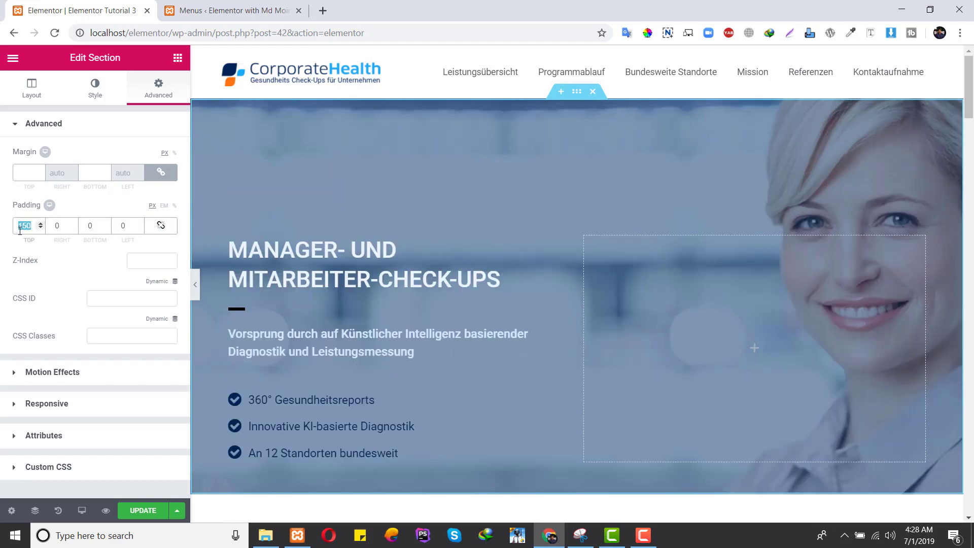
text(20)
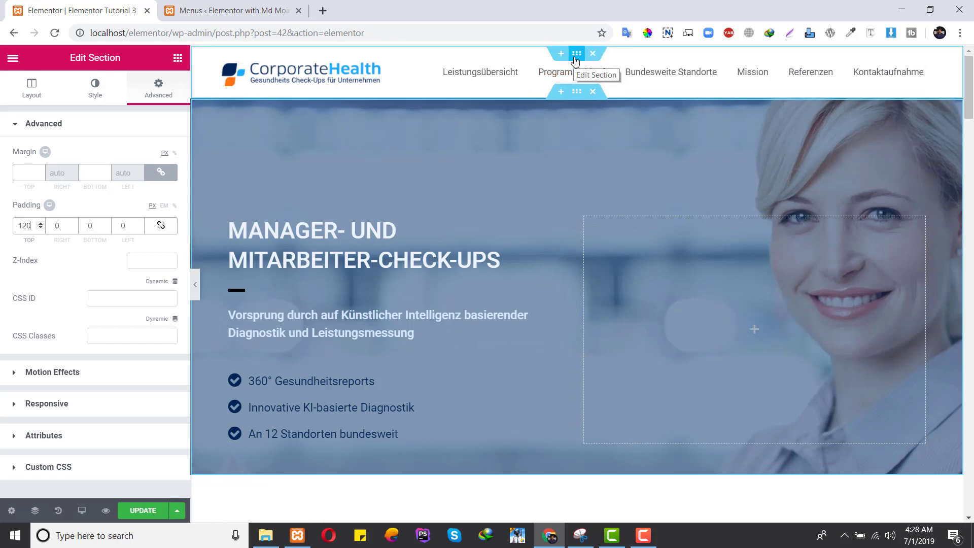
Unlink the header section's margins, set its bottom margin to -100 px and its Z-index to 9.
click(575, 57)
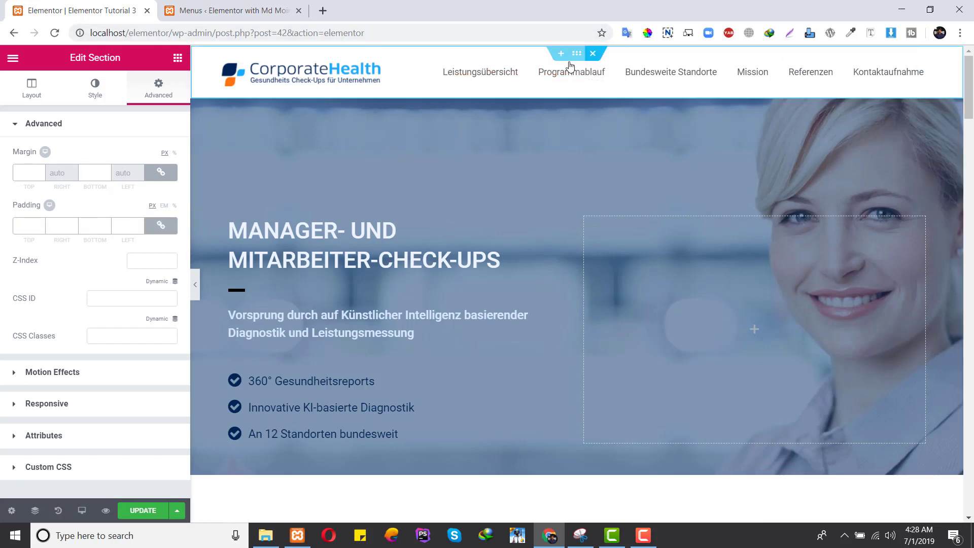
click(161, 173)
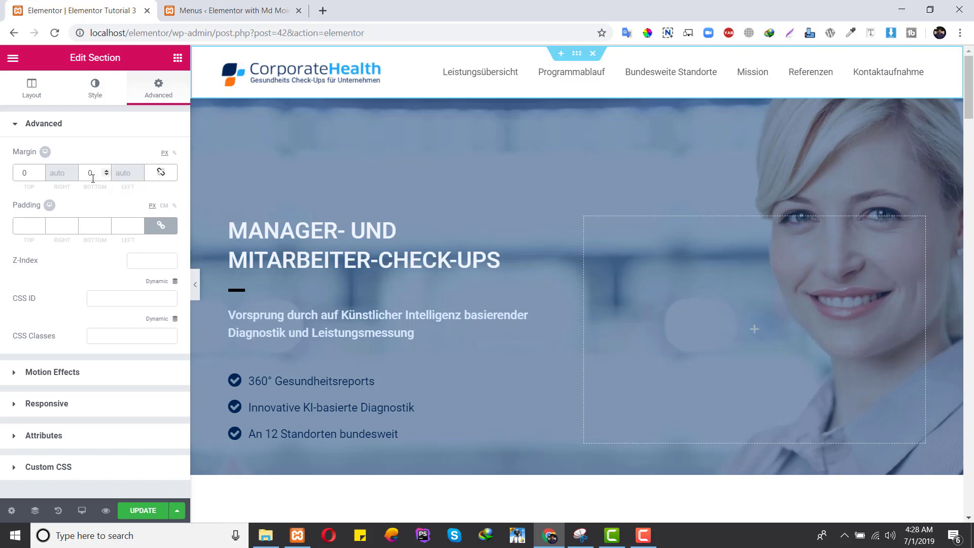
text(100)
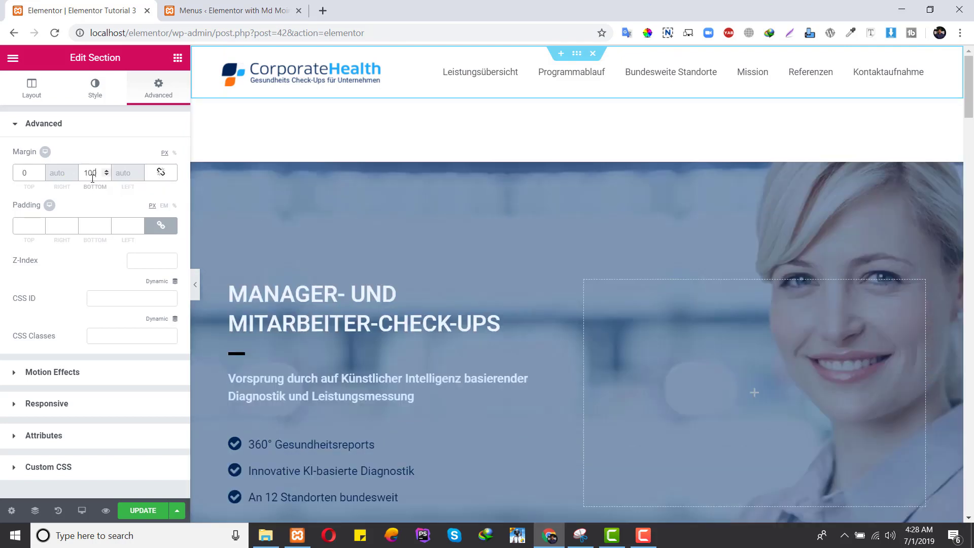
text(-)
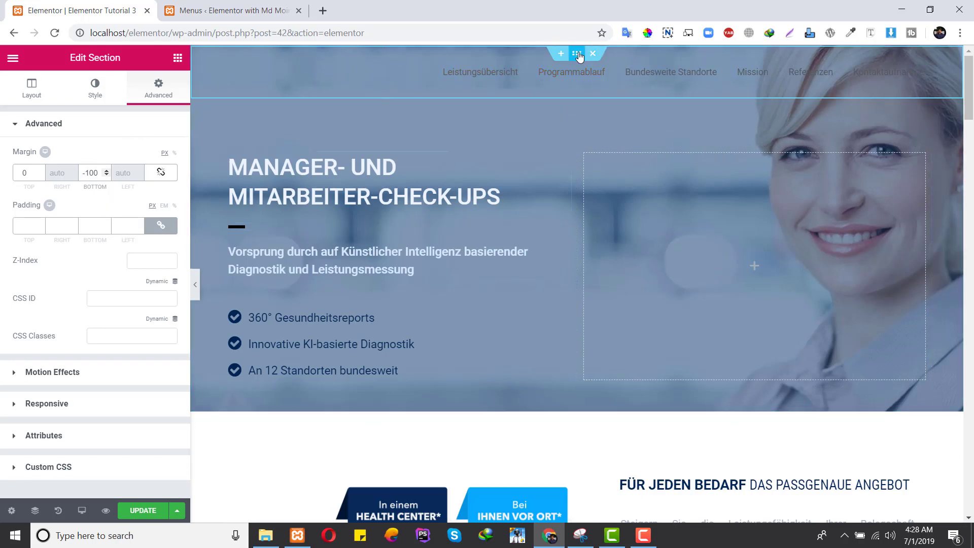
click(152, 262)
text(9)
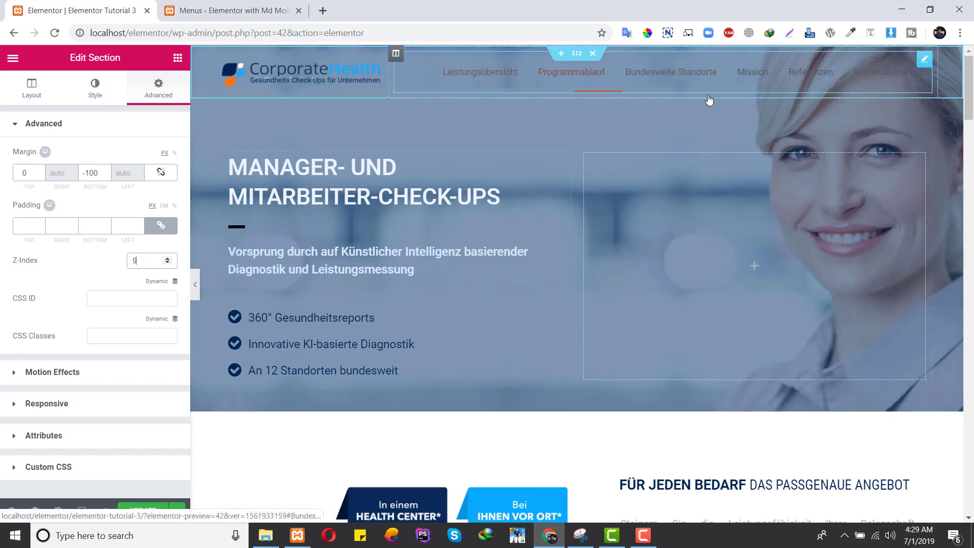
Change the header nav menu's normal text color to white (#ffffff).
click(925, 59)
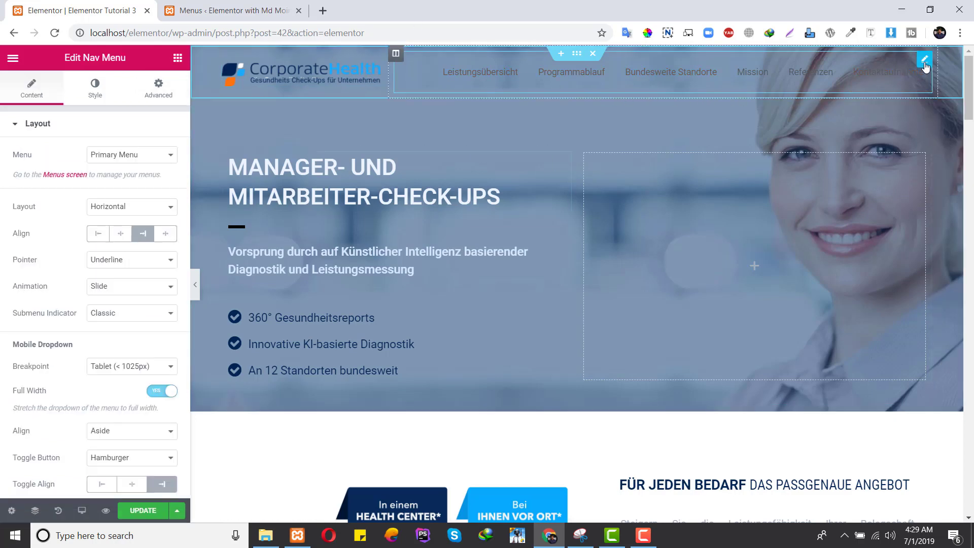
click(99, 91)
click(169, 212)
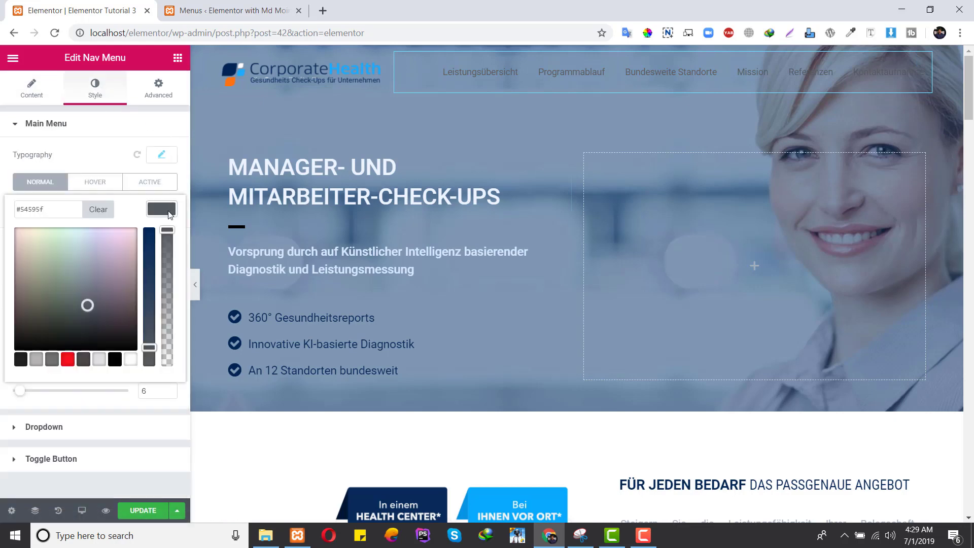
click(130, 360)
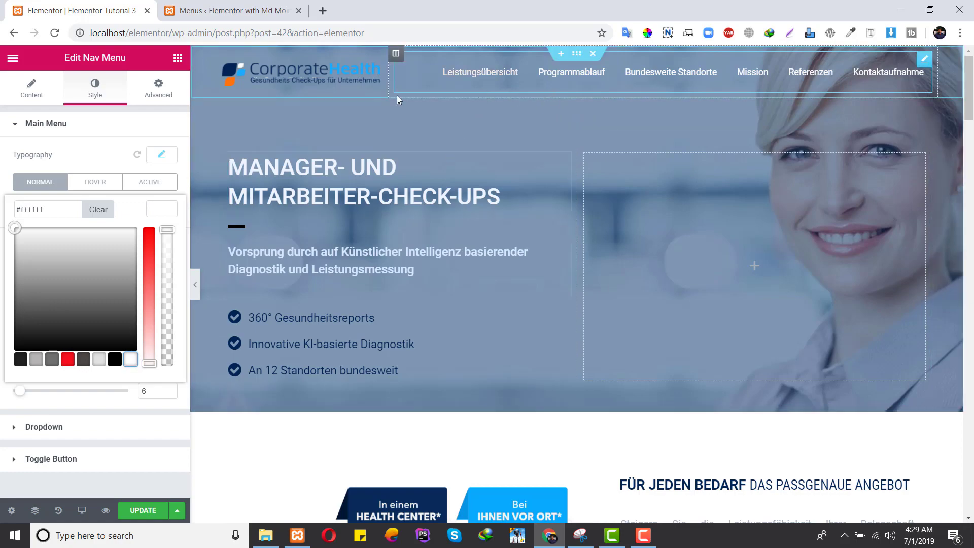
scroll(427, 202, down, 3)
scroll(421, 254, up, 3)
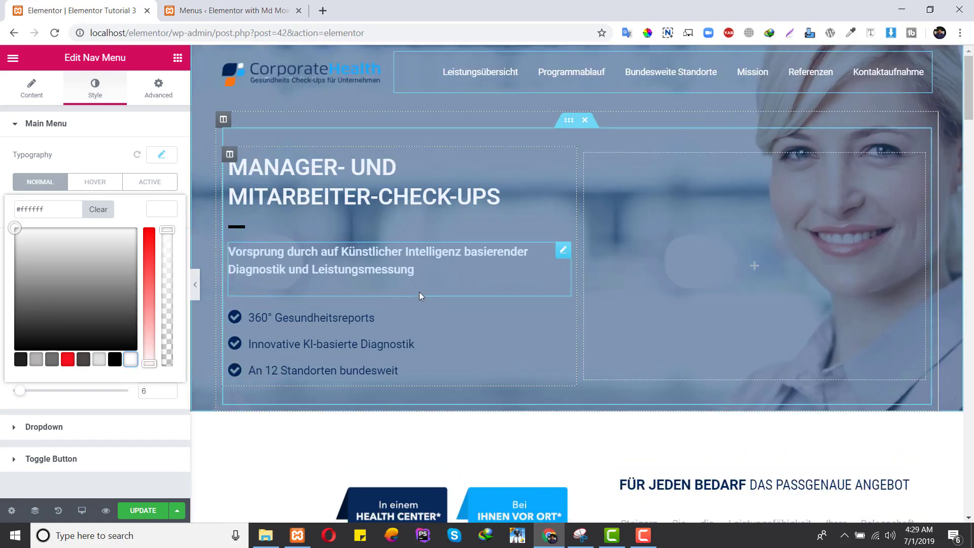
scroll(419, 291, down, 3)
scroll(417, 288, up, 3)
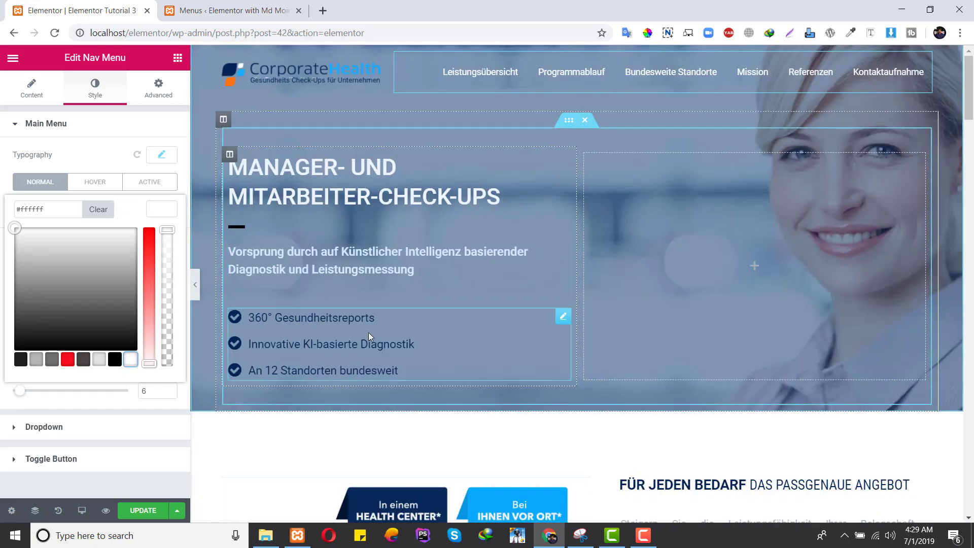
click(164, 212)
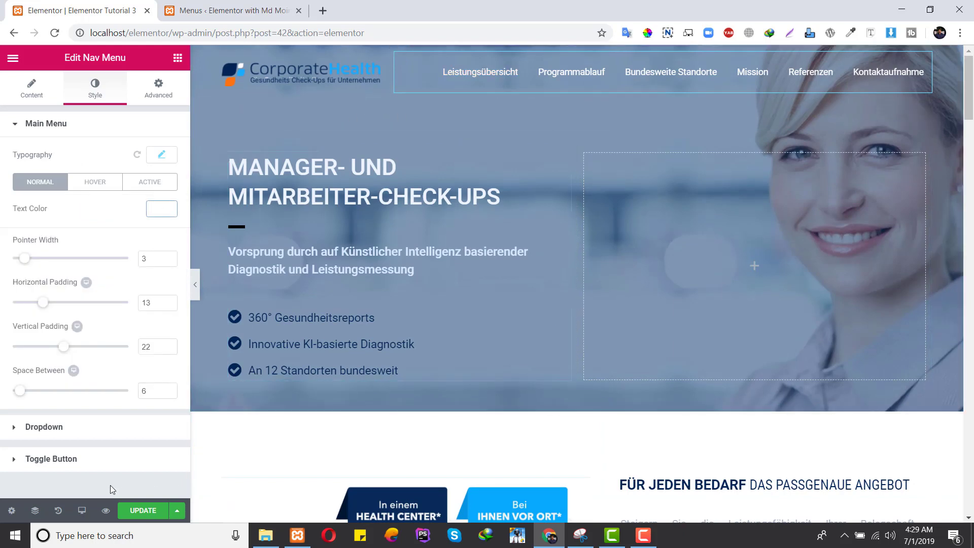
Switch to the tablet preview and set the header's logo column width to 40%.
click(82, 510)
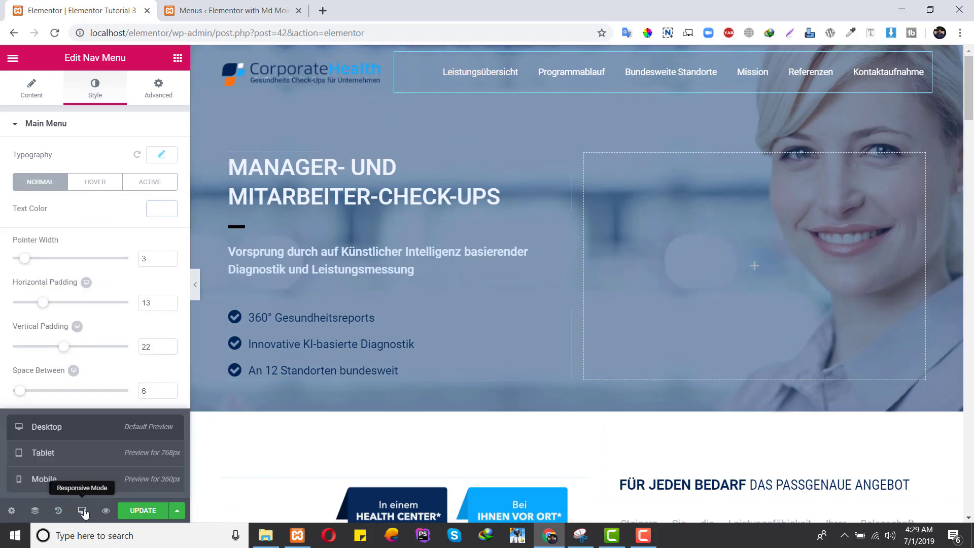
click(77, 462)
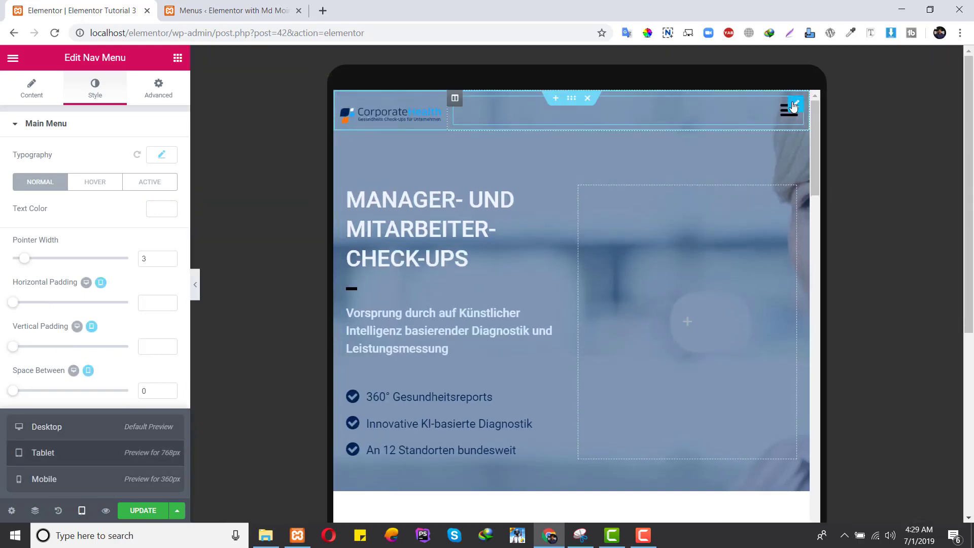
click(792, 102)
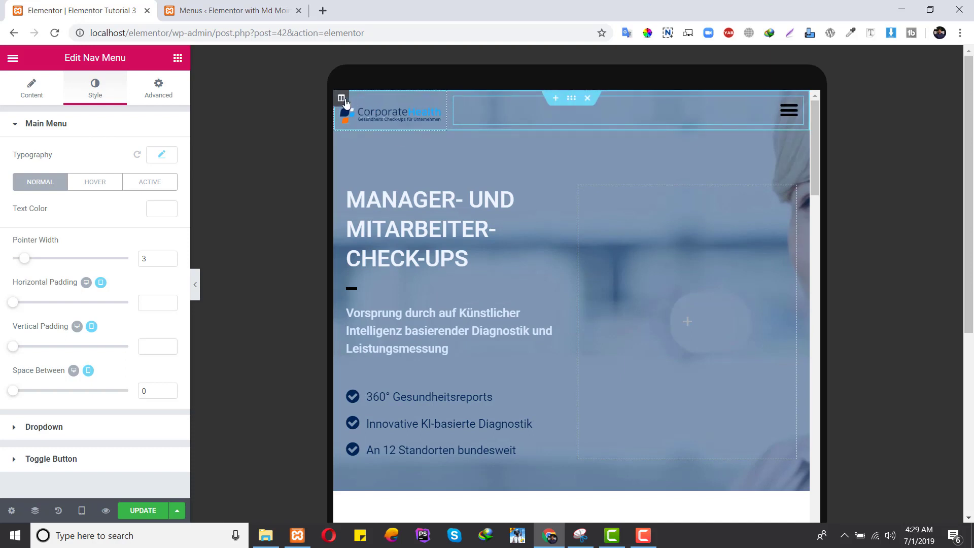
click(139, 158)
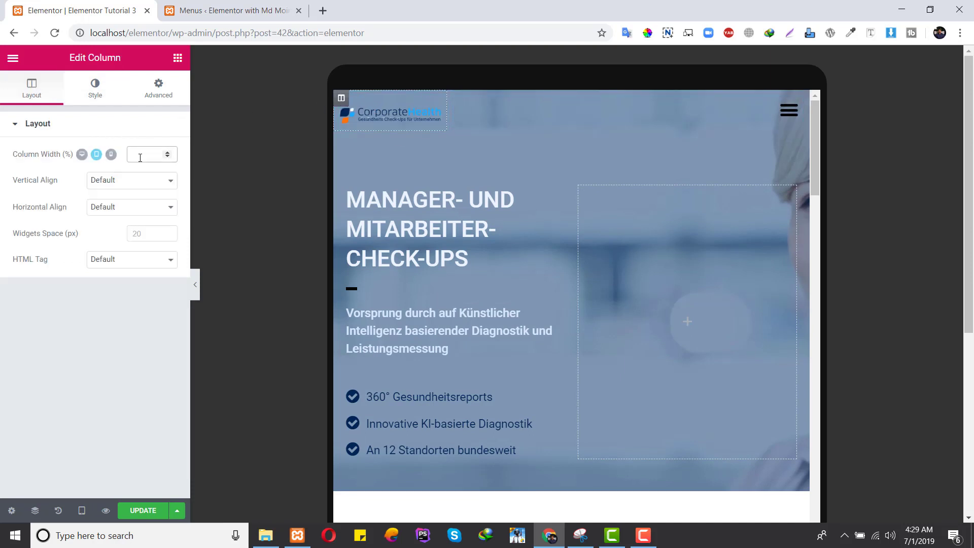
text(40)
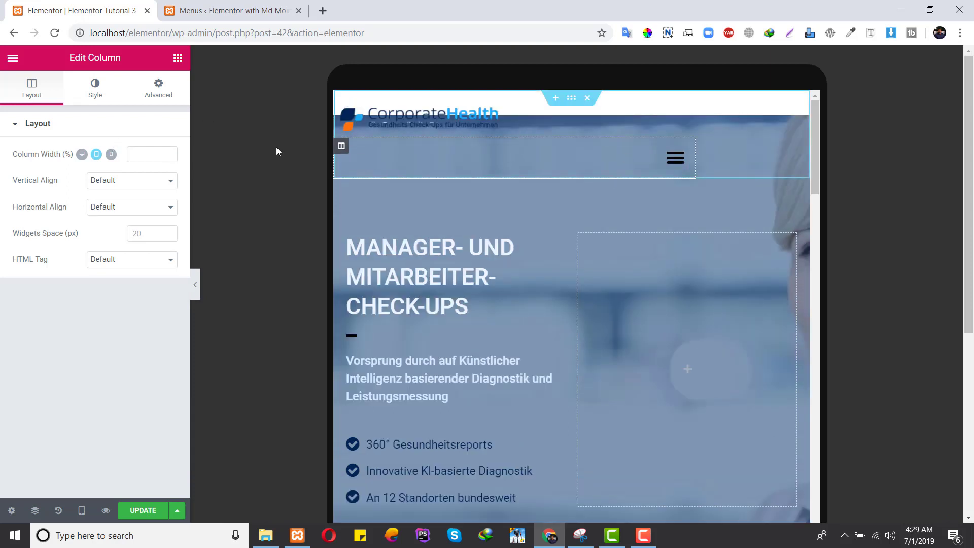
Set the tablet width of the header's nav menu column to 60%.
double_click(146, 155)
key(BackSpace)
text(61)
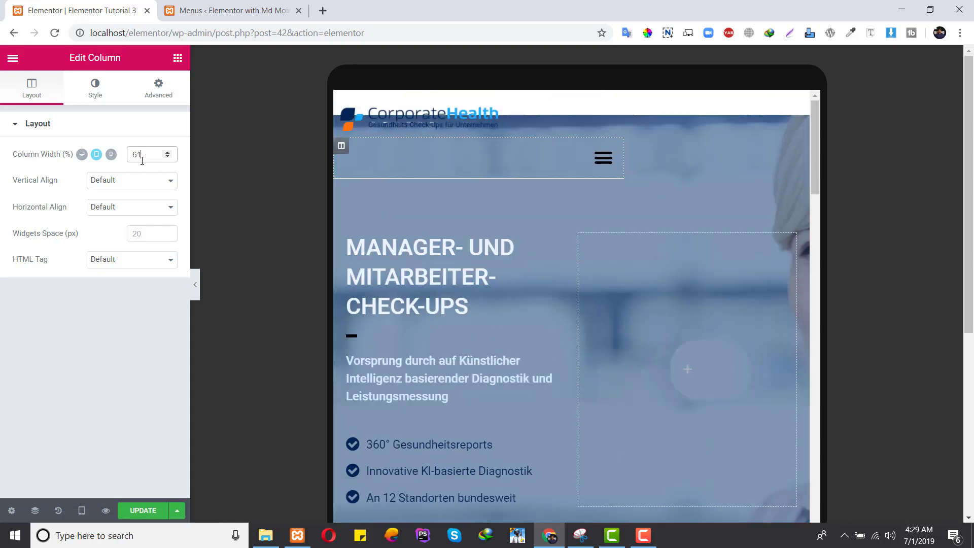
key(BackSpace)
text(0)
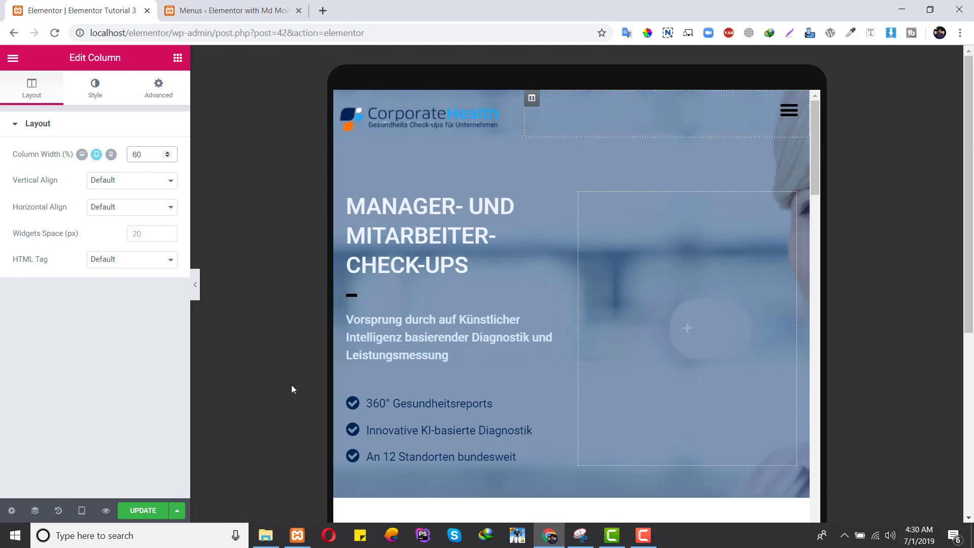
Switch to the mobile preview and set the header's logo column width to 80%.
click(82, 510)
click(60, 478)
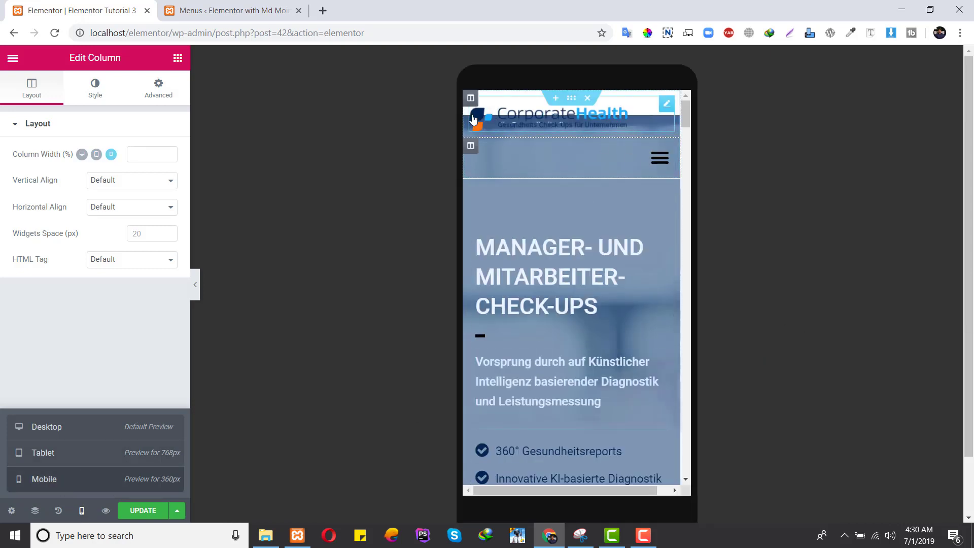
click(470, 99)
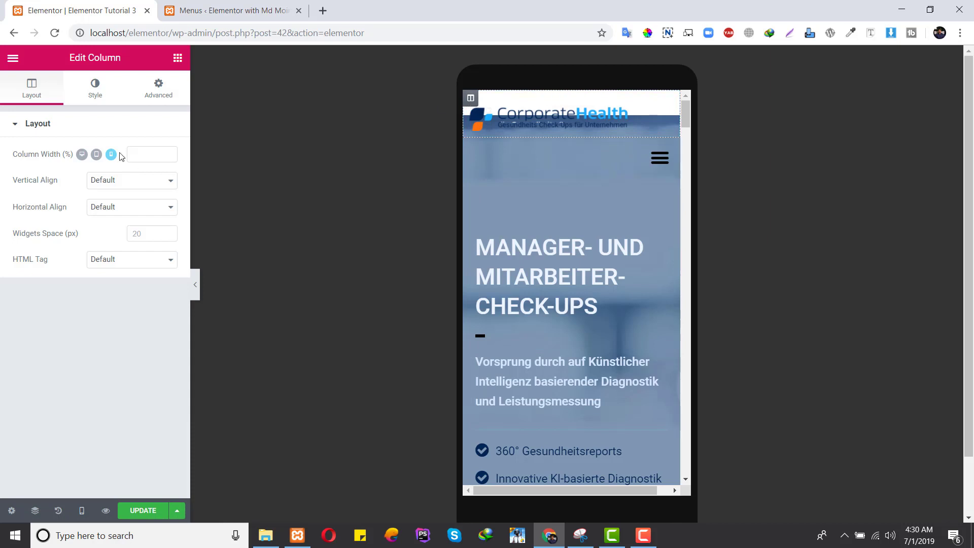
click(138, 154)
text(80)
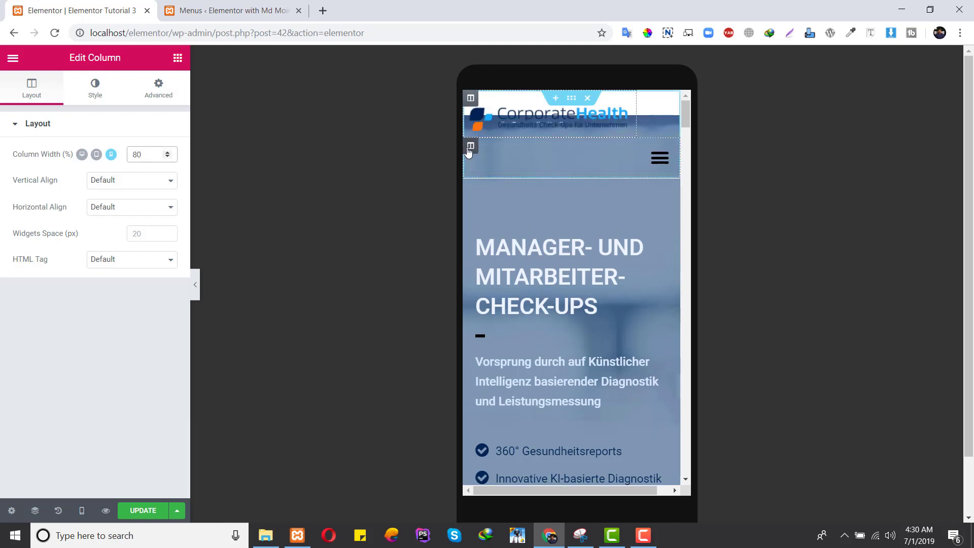
Set the mobile width of the header's nav menu column to 20%.
double_click(151, 153)
text(20)
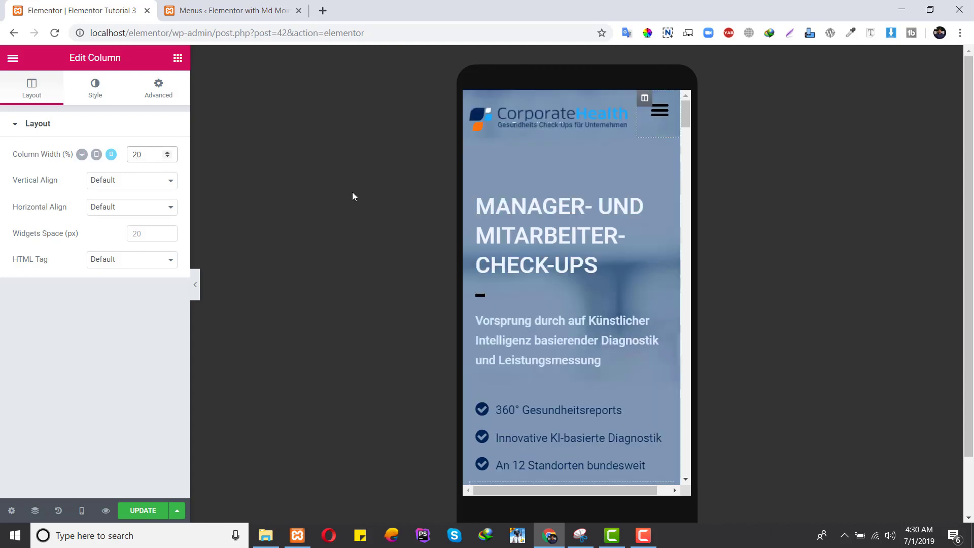
scroll(582, 357, down, 3)
scroll(588, 330, up, 3)
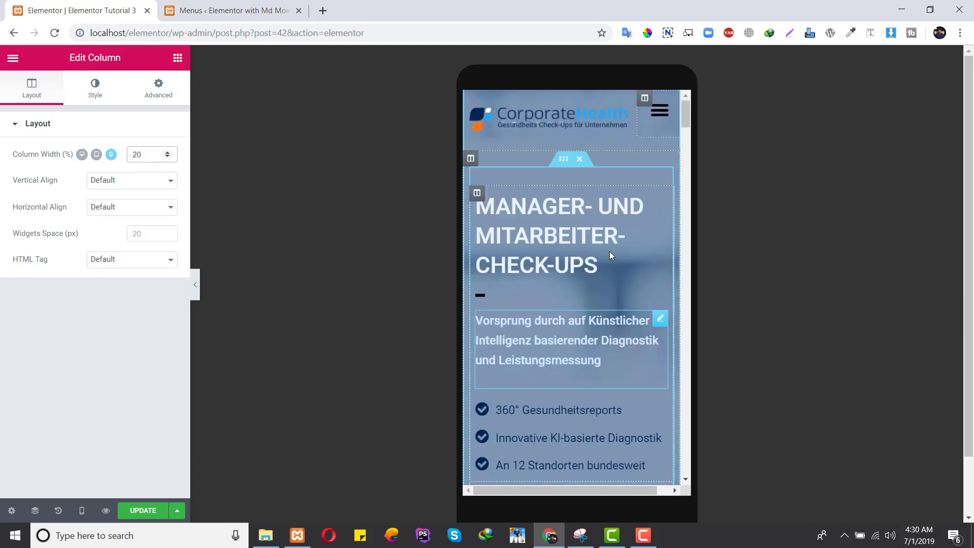
Expand the header's mobile nav menu and make its dropdown's normal background color semi-transparent.
click(664, 115)
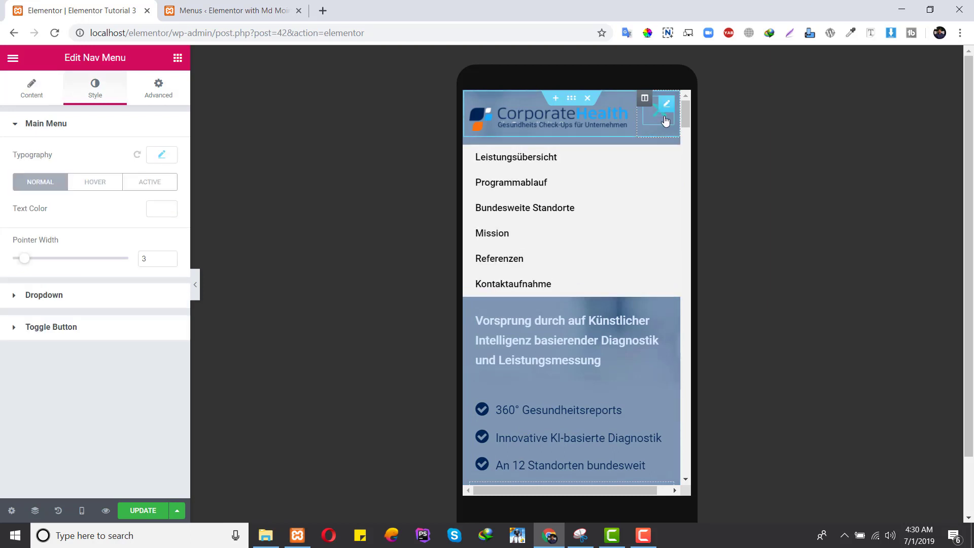
click(665, 116)
click(665, 120)
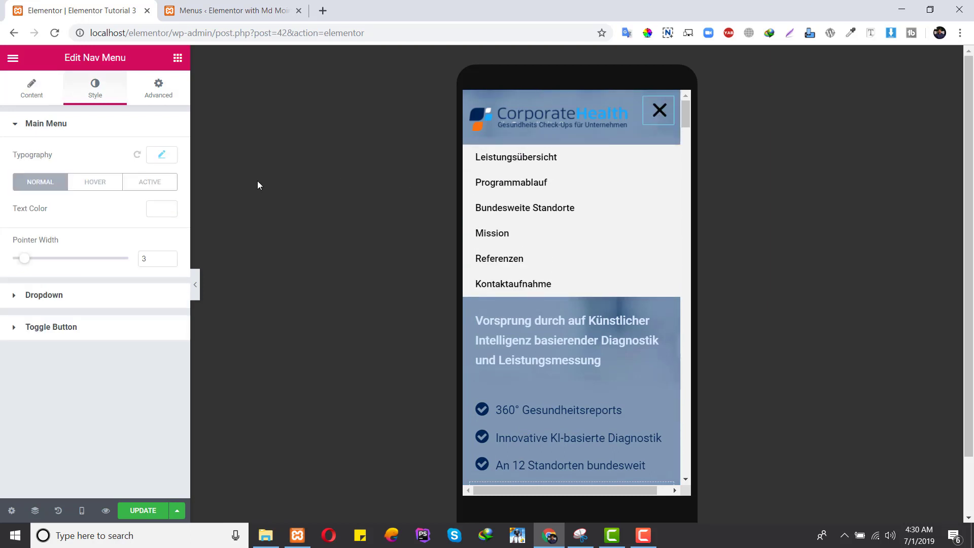
mouse_move(666, 113)
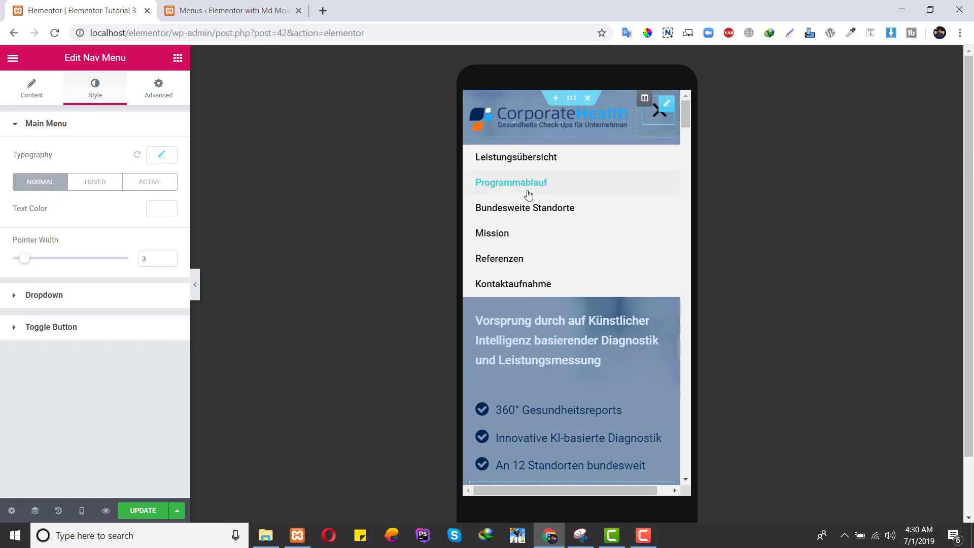
click(44, 295)
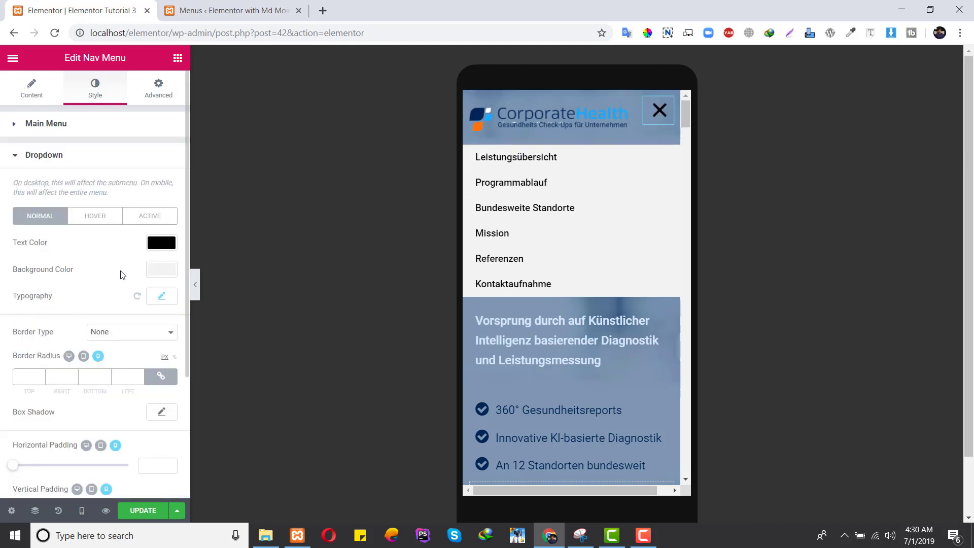
click(160, 269)
drag(173, 315, 180, 356)
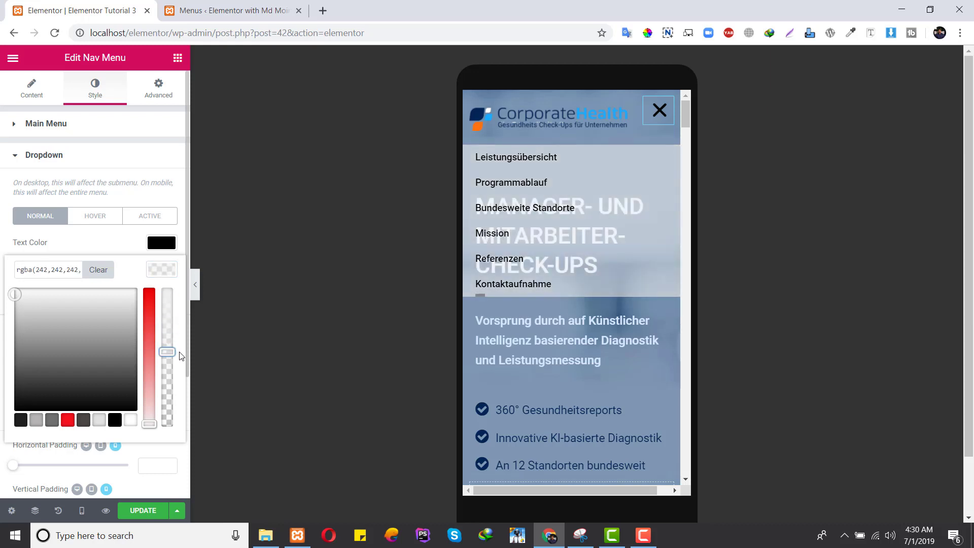
click(161, 277)
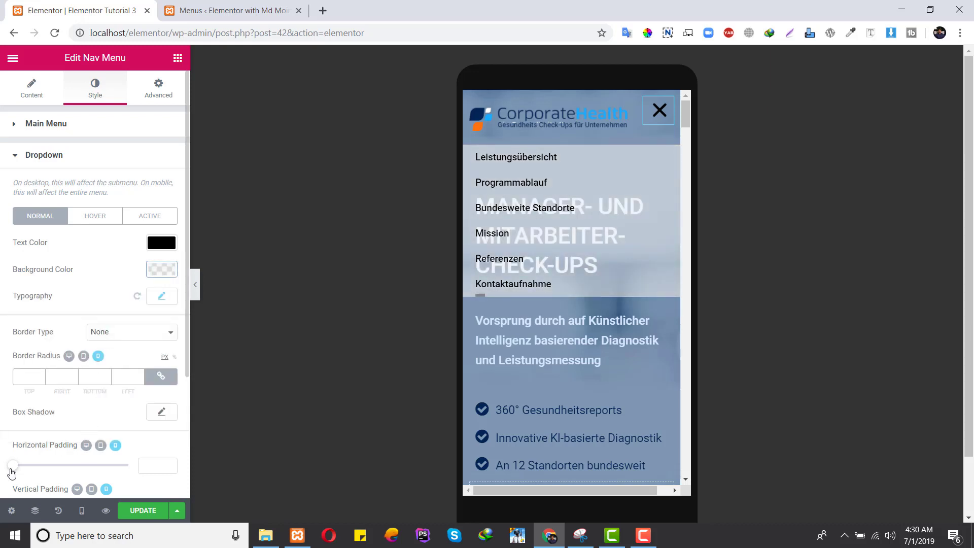
Set the nav menu dropdown's mobile horizontal padding to 29 and vertical padding to 18, and test the menu toggle.
drag(12, 472, 48, 469)
scroll(71, 424, down, 3)
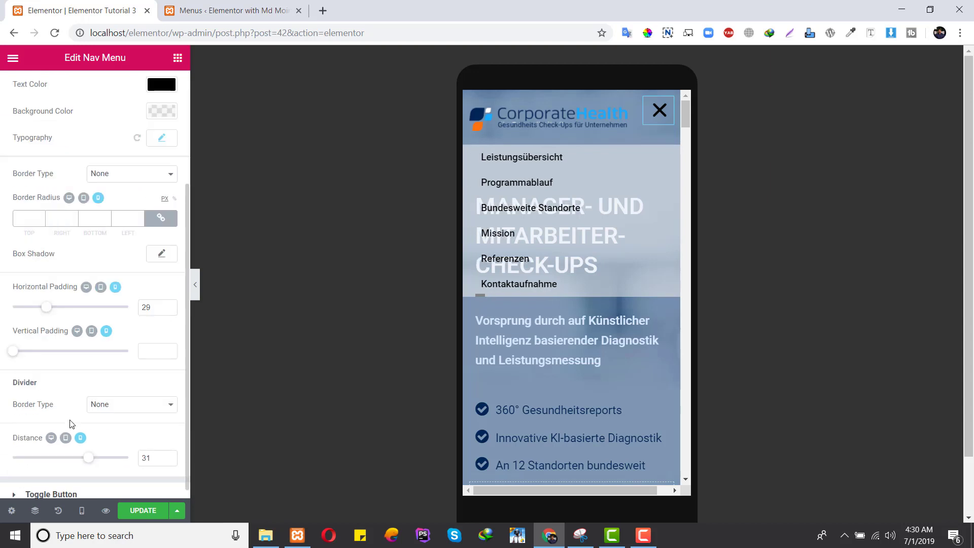
drag(15, 357, 53, 358)
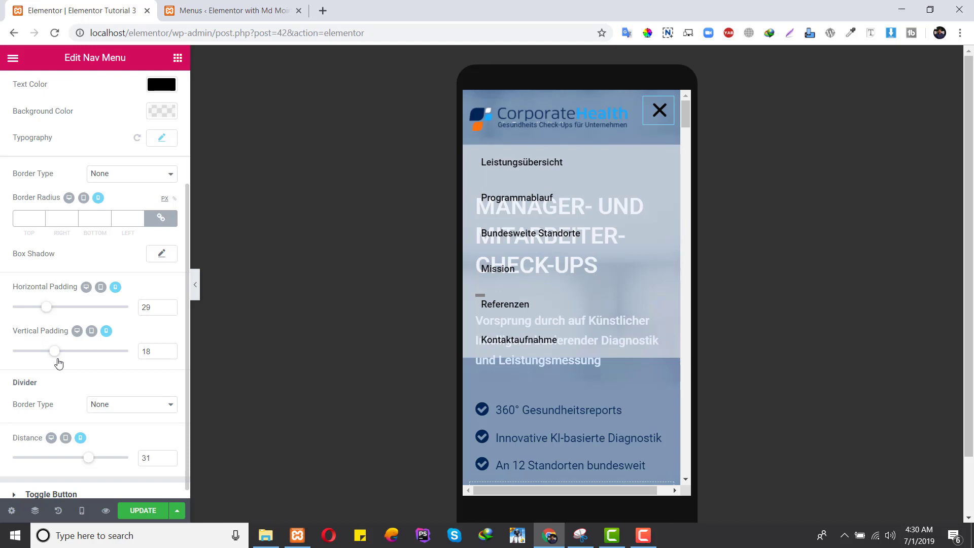
click(655, 125)
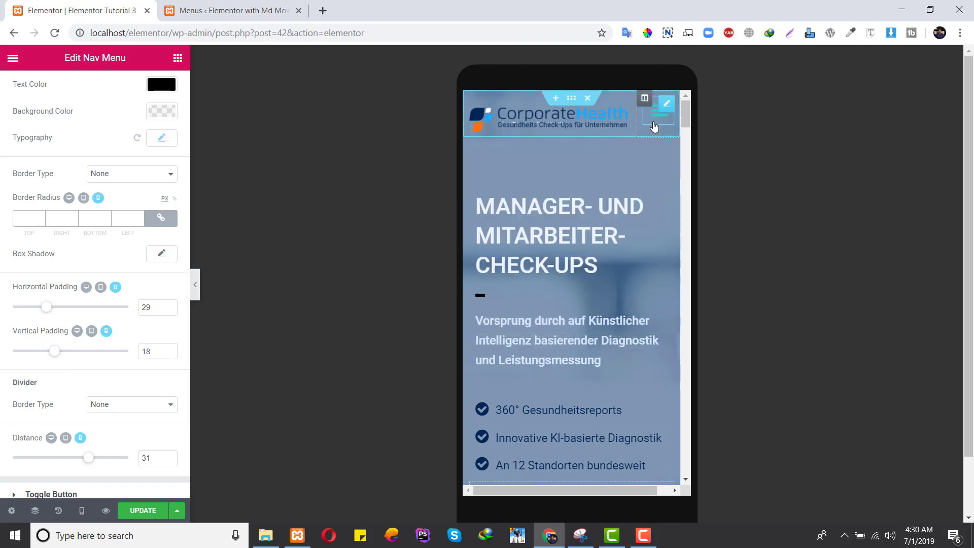
click(654, 127)
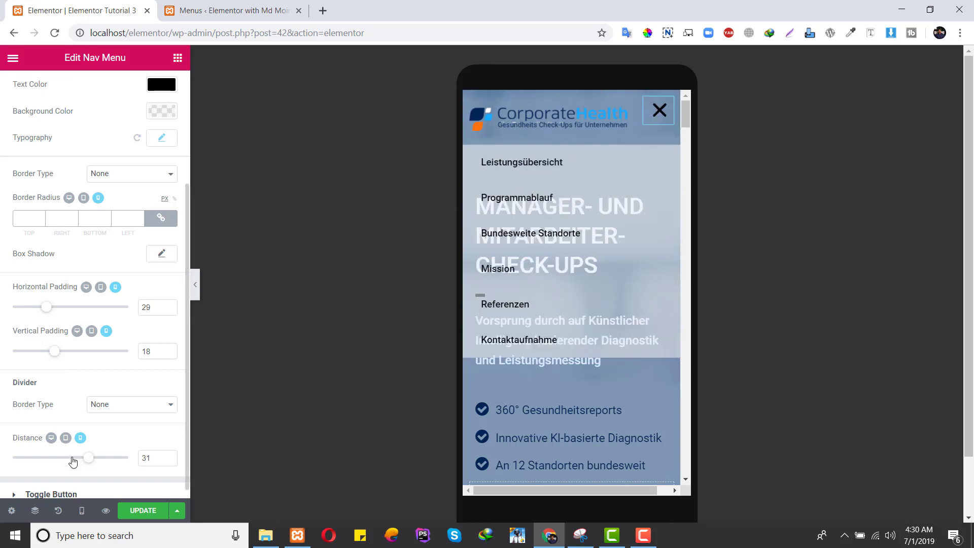
Make the nav menu dropdown's hover background color semi-transparent.
scroll(79, 459, up, 3)
click(92, 220)
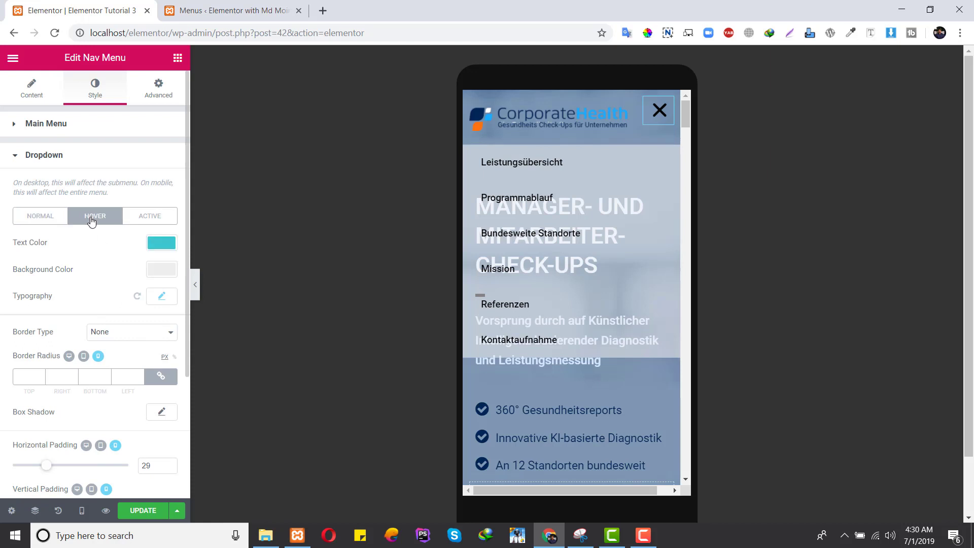
click(162, 269)
drag(167, 289, 167, 393)
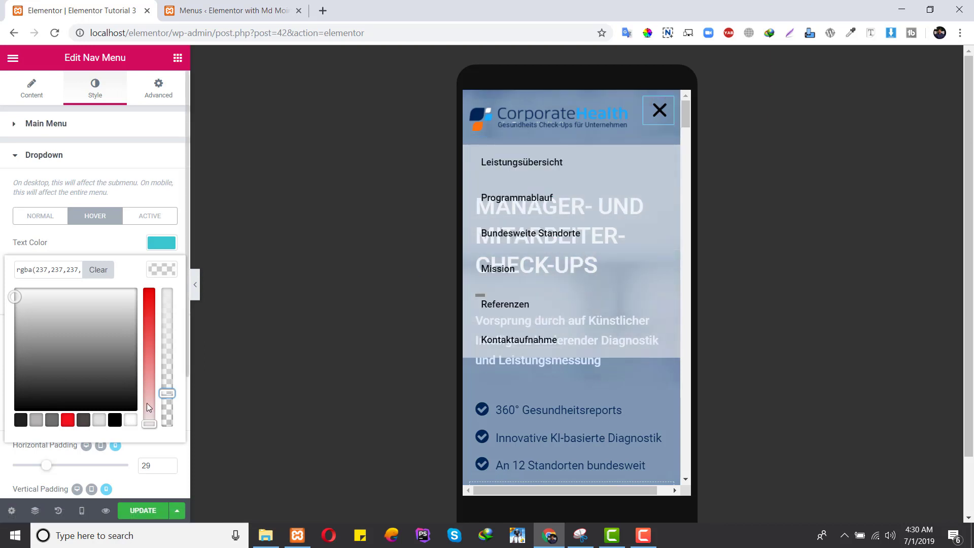
drag(166, 380, 167, 341)
Increase the opacity of the dropdown's normal background color, collapse the mobile menu and review the page.
click(49, 219)
click(162, 269)
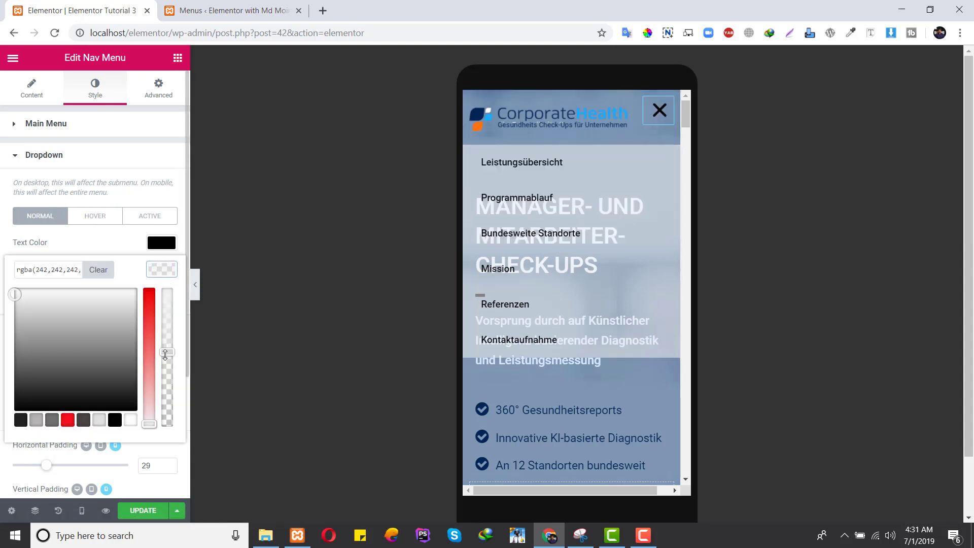
drag(165, 354, 167, 325)
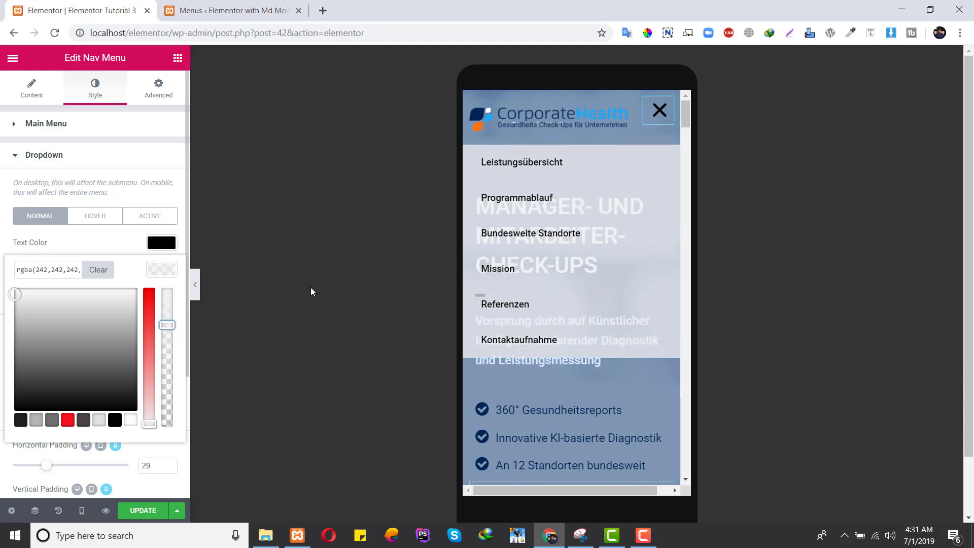
click(656, 113)
scroll(608, 348, down, 5)
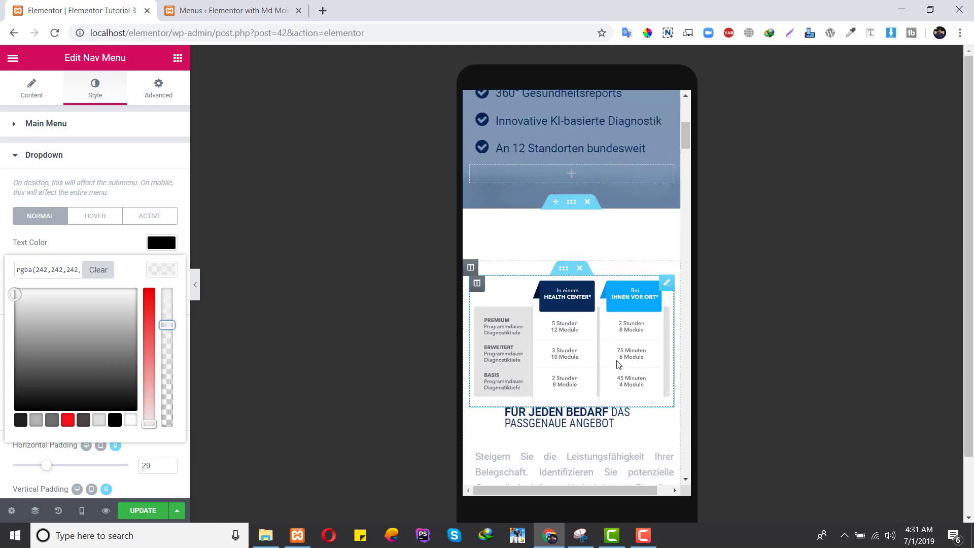
scroll(618, 355, up, 5)
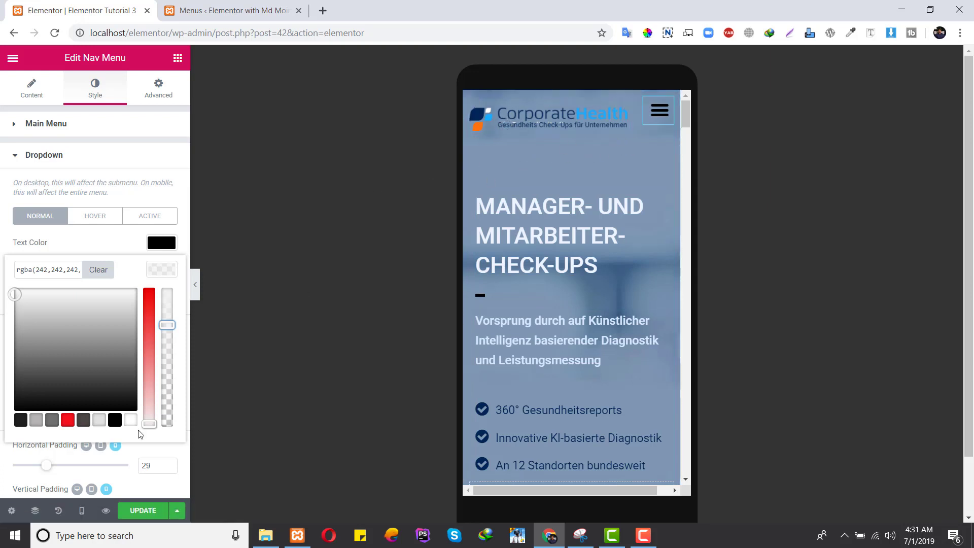
Return to the desktop preview and give the header section a faint, semi-transparent white background color.
click(87, 506)
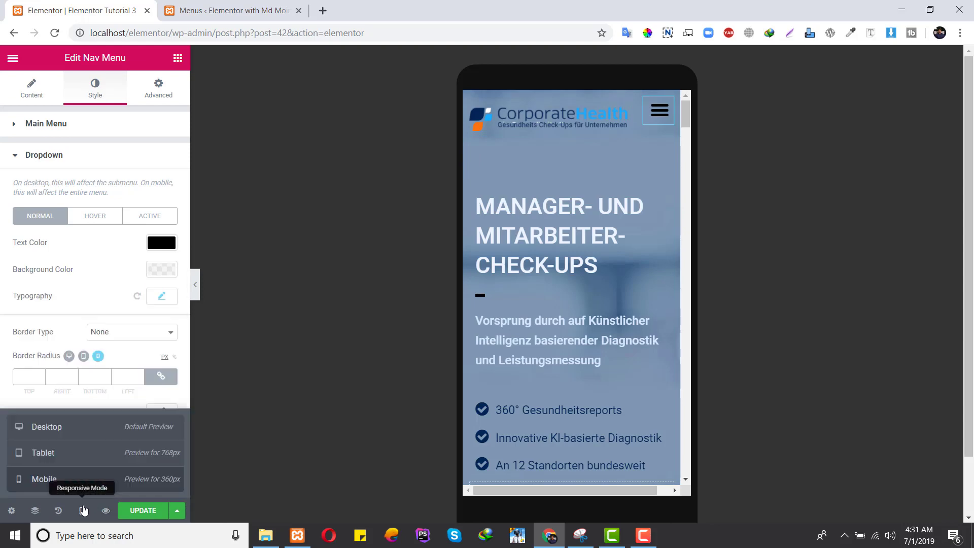
click(113, 437)
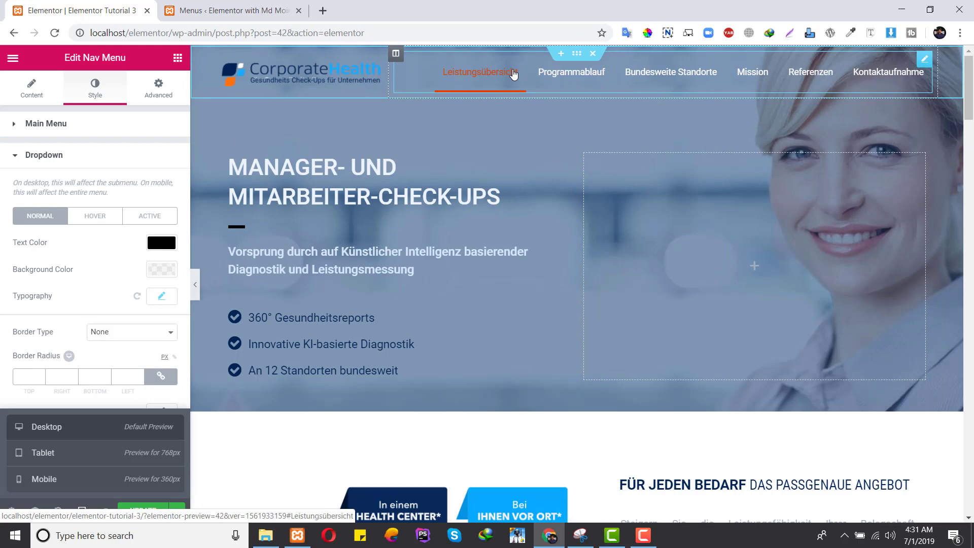
click(578, 57)
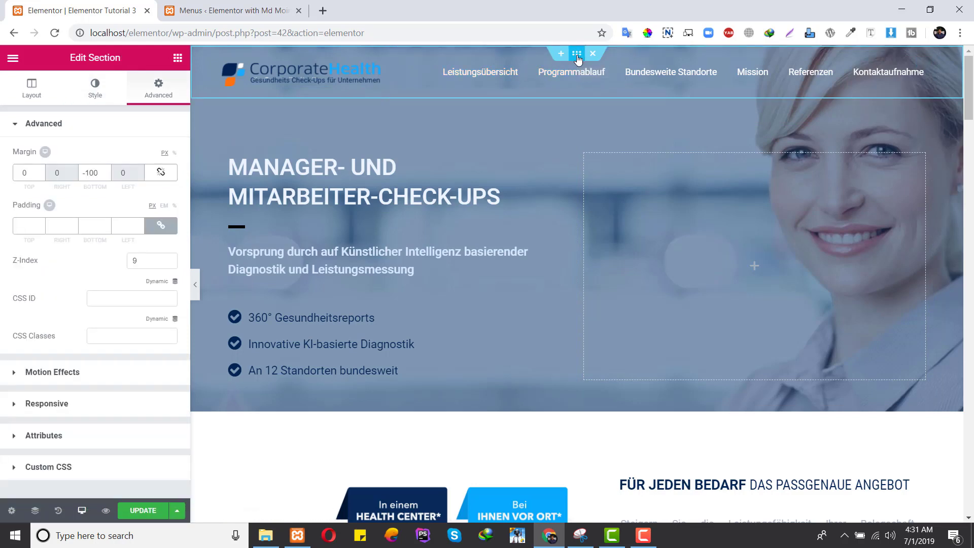
click(93, 104)
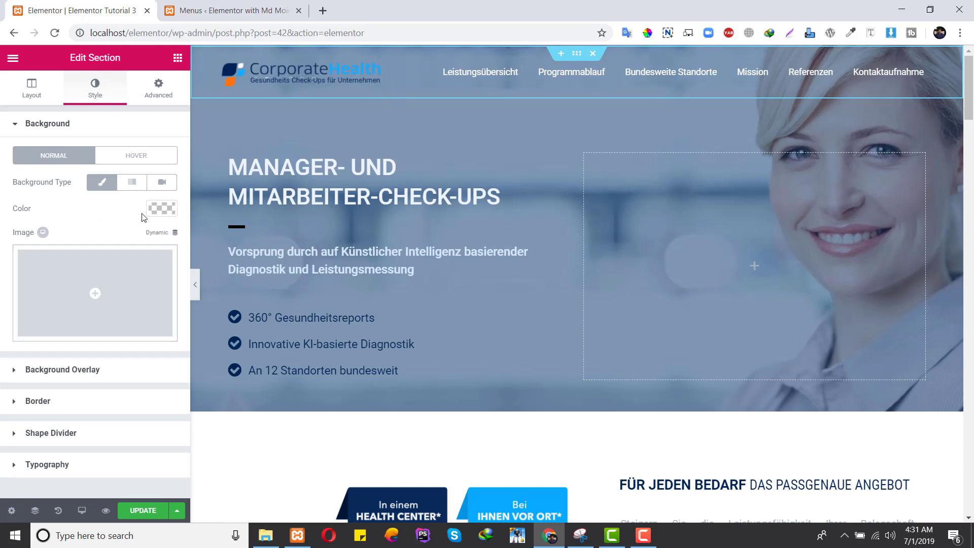
click(161, 208)
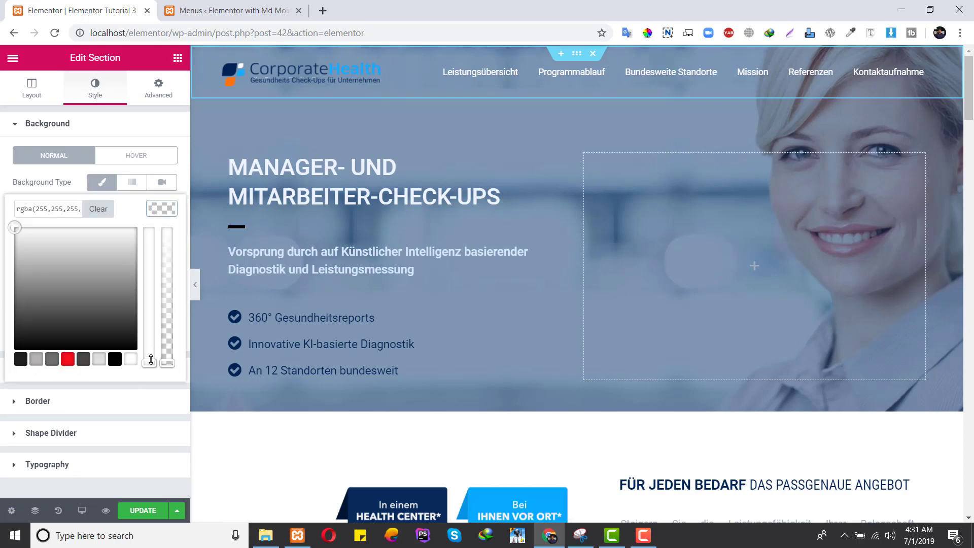
drag(167, 361, 170, 322)
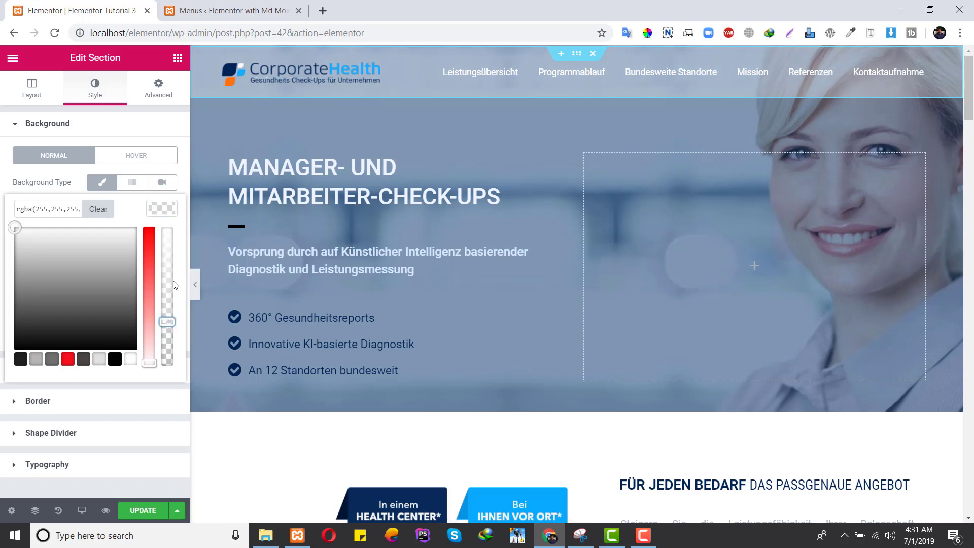
click(157, 212)
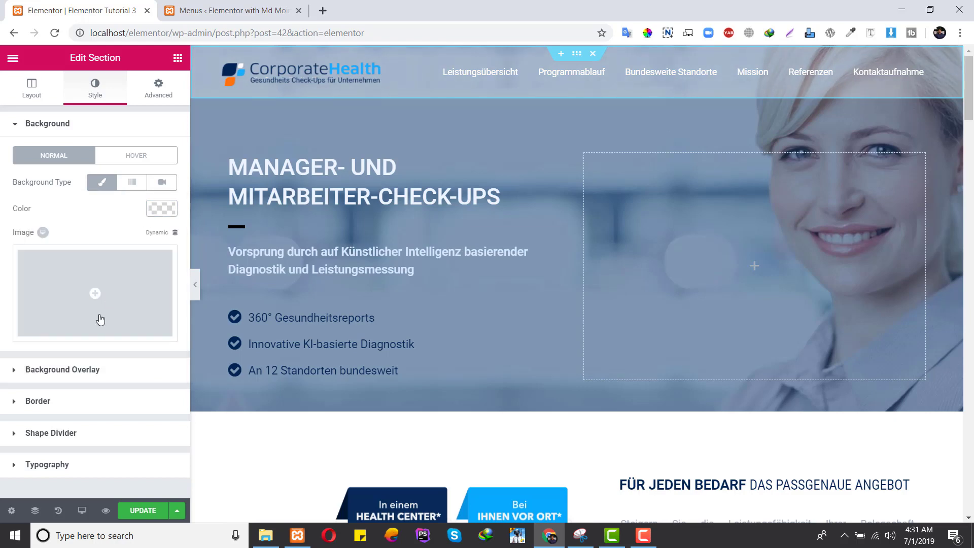
Add a strong blur CSS filter to the header section's background overlay.
click(91, 372)
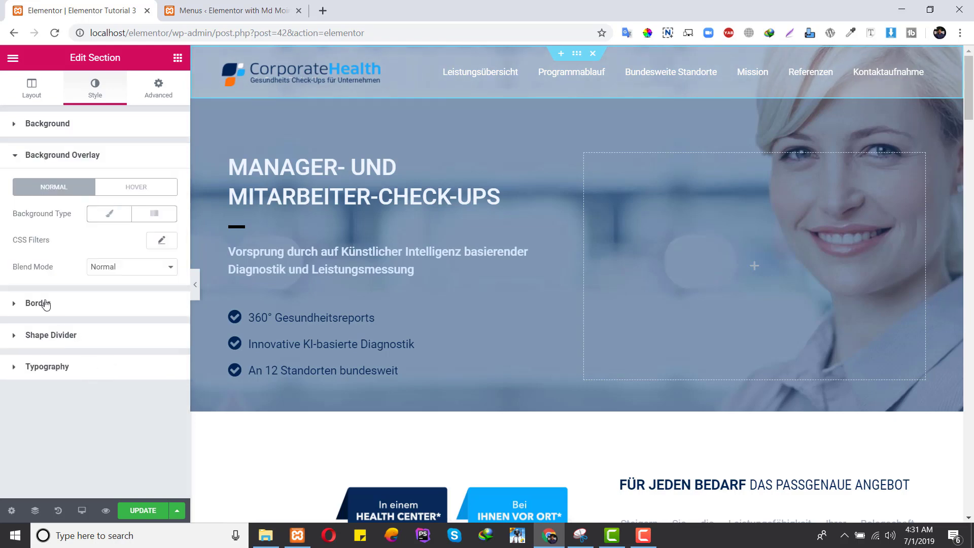
click(162, 240)
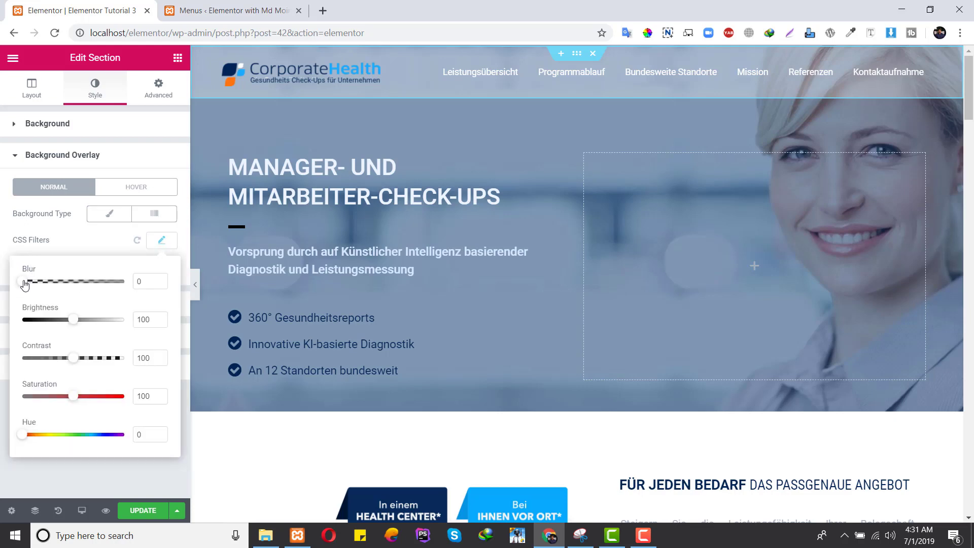
drag(67, 290, 130, 288)
click(161, 240)
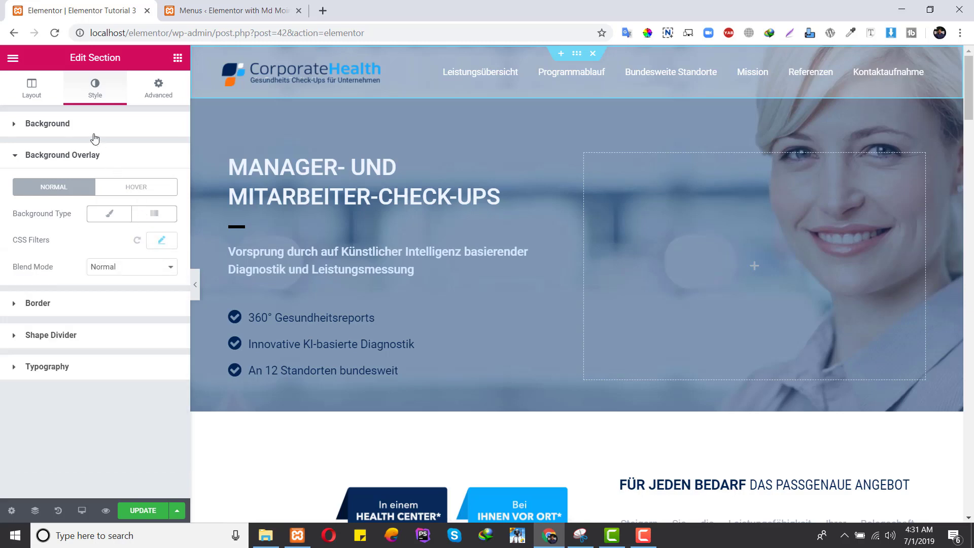
Fine-tune the opacity of the header section's white background color, leaving it more transparent.
click(156, 166)
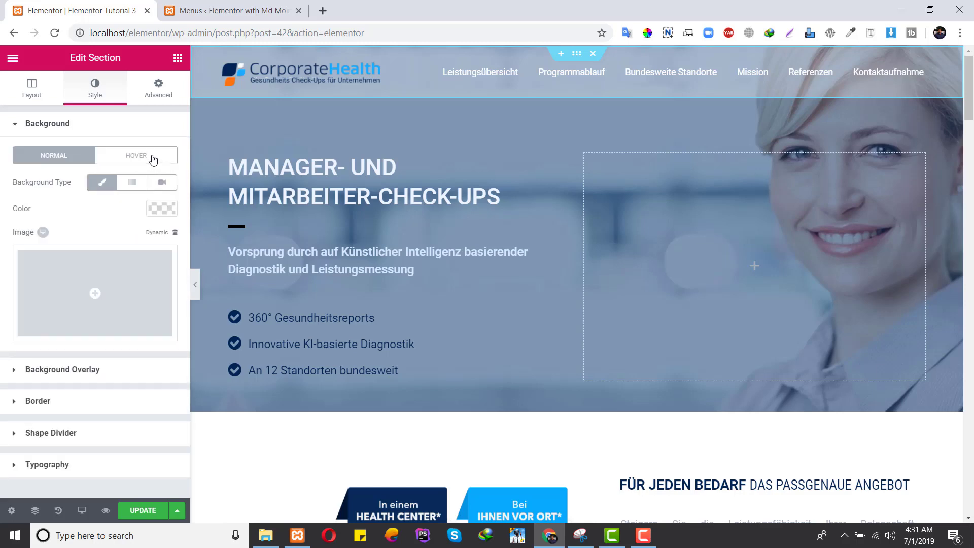
click(163, 209)
drag(168, 323, 166, 299)
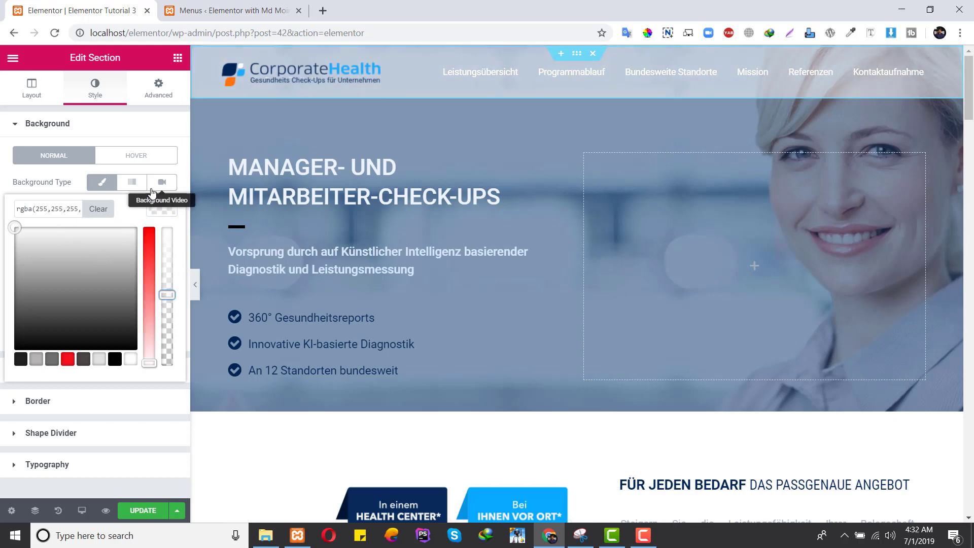
click(165, 210)
click(166, 210)
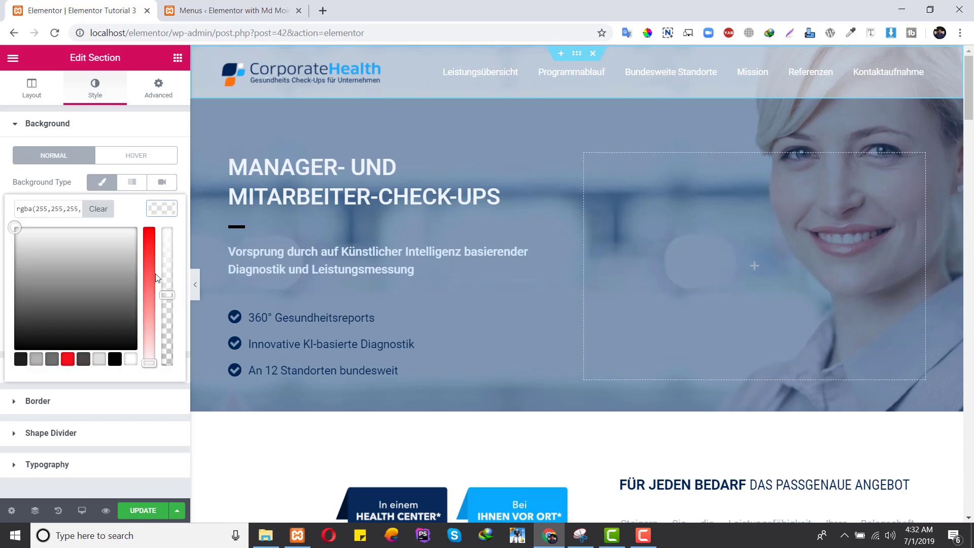
drag(169, 295, 168, 326)
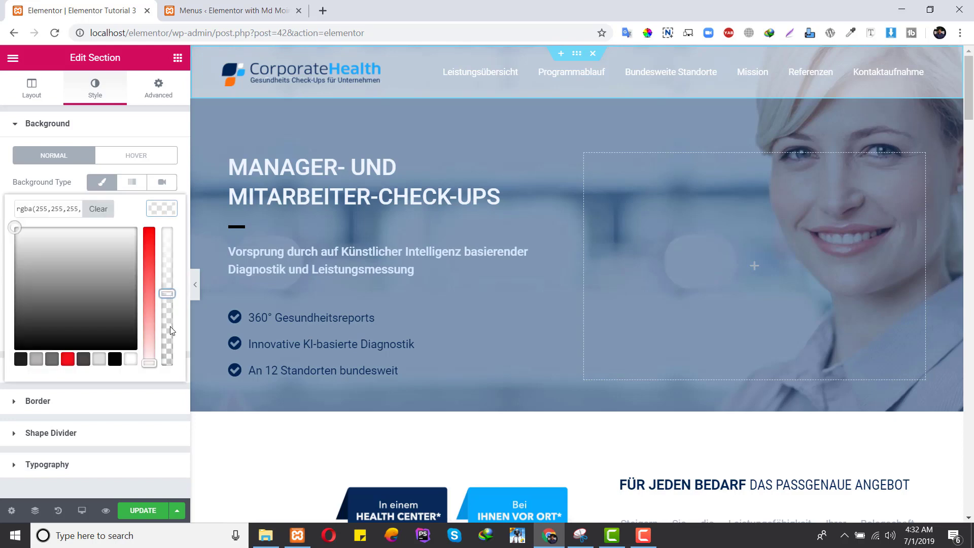
click(165, 212)
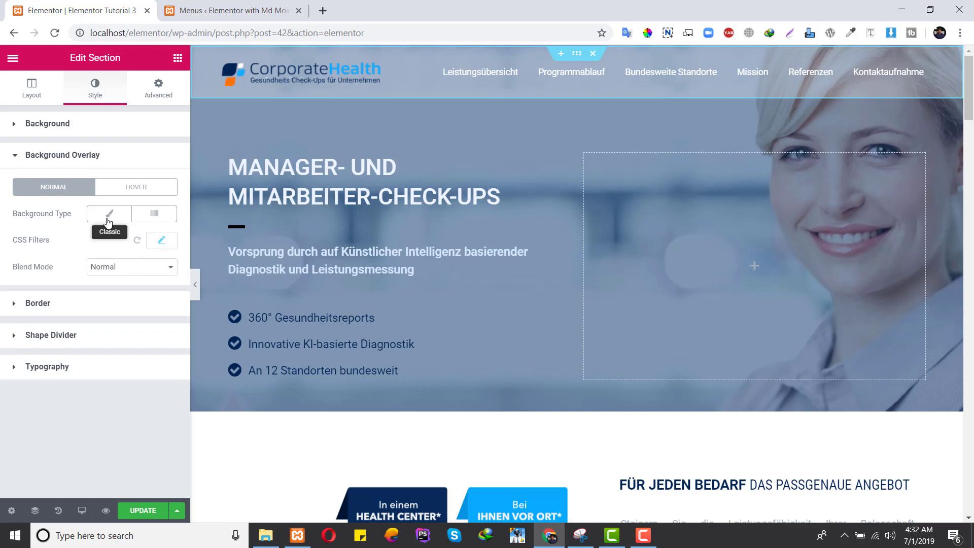
Give the header section a classic background overlay in white (#ffffff).
click(109, 213)
click(161, 240)
drag(50, 297, 8, 261)
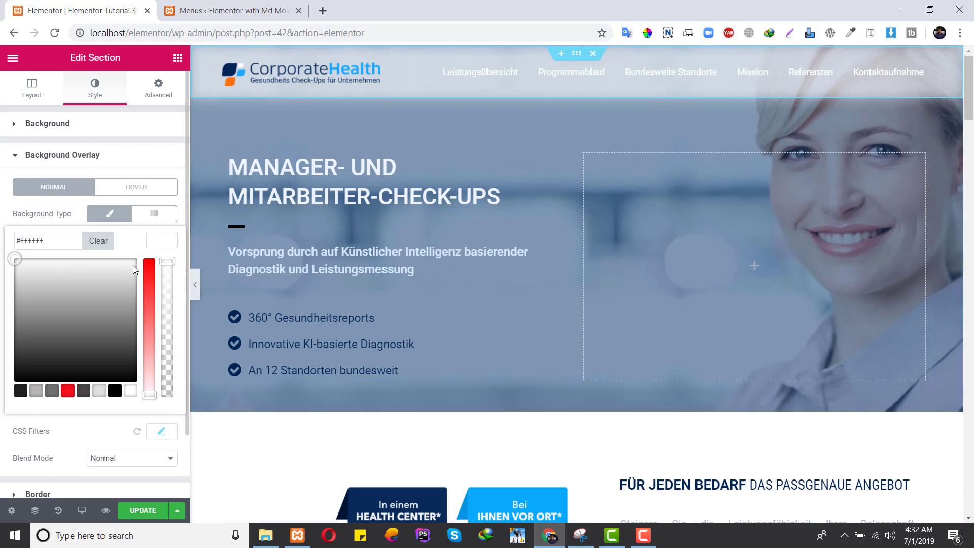
click(163, 246)
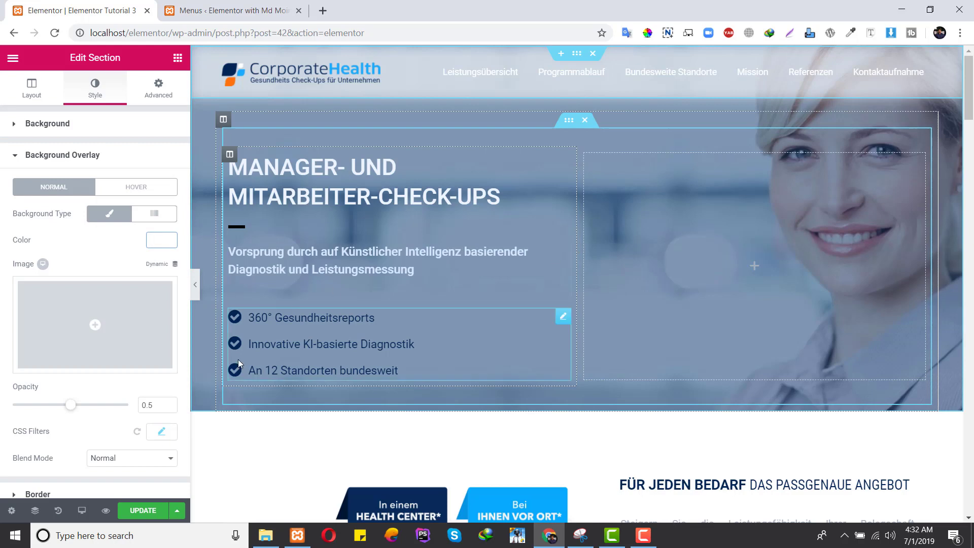
Set the Blur CSS filter of the header section's background overlay to 2.5.
click(162, 433)
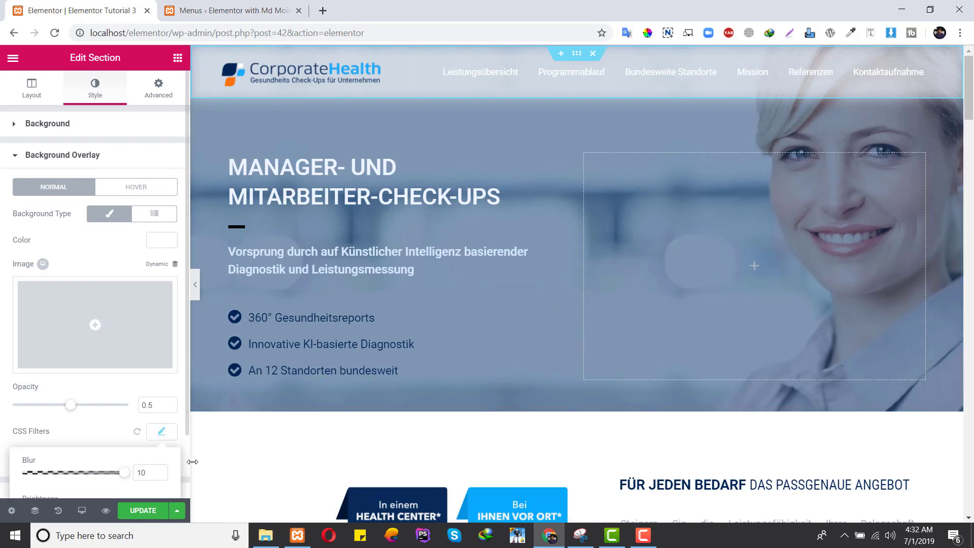
scroll(225, 397, down, 3)
scroll(180, 391, down, 2)
scroll(179, 391, down, 2)
scroll(467, 351, up, 3)
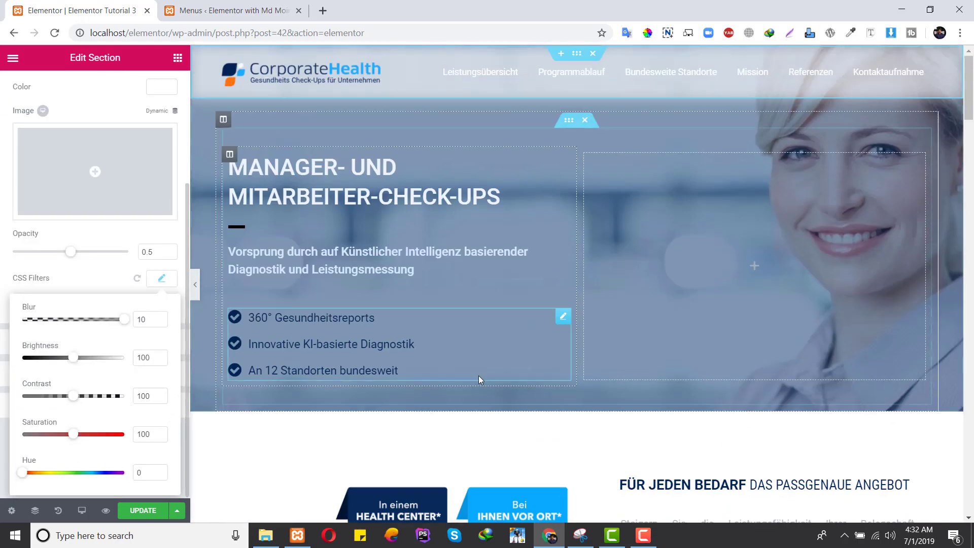
drag(123, 325, 56, 315)
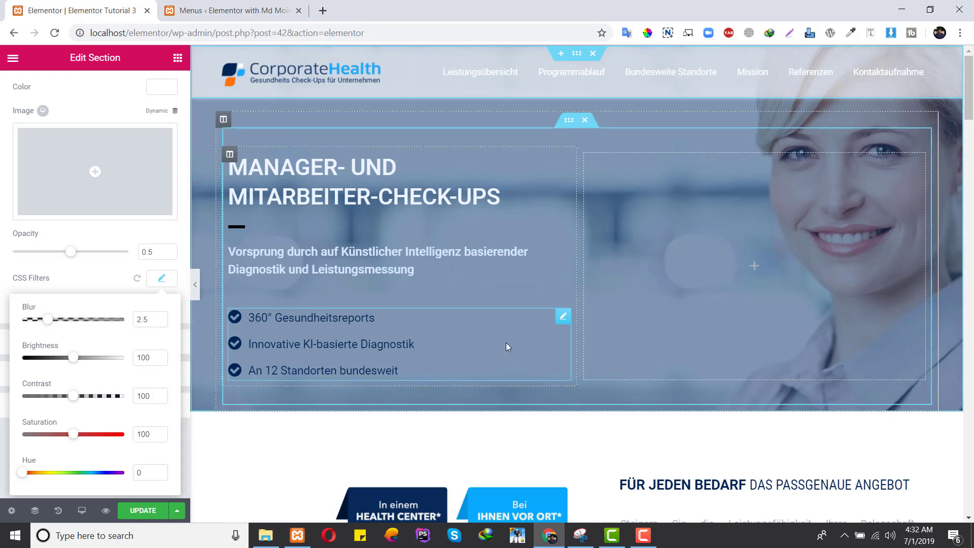
click(164, 279)
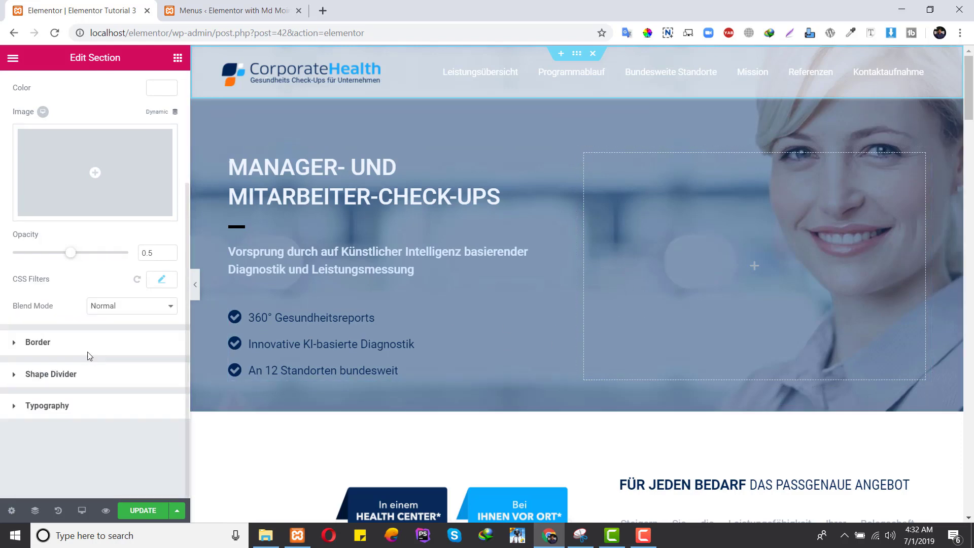
Try red and bright green overlay colors on the header section and restore the white overlay.
scroll(87, 355, up, 3)
click(162, 241)
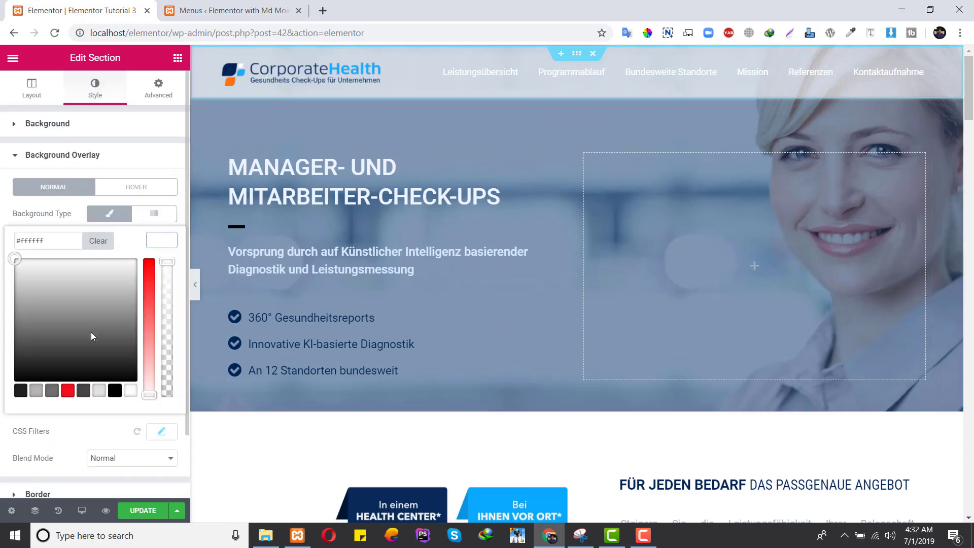
click(68, 390)
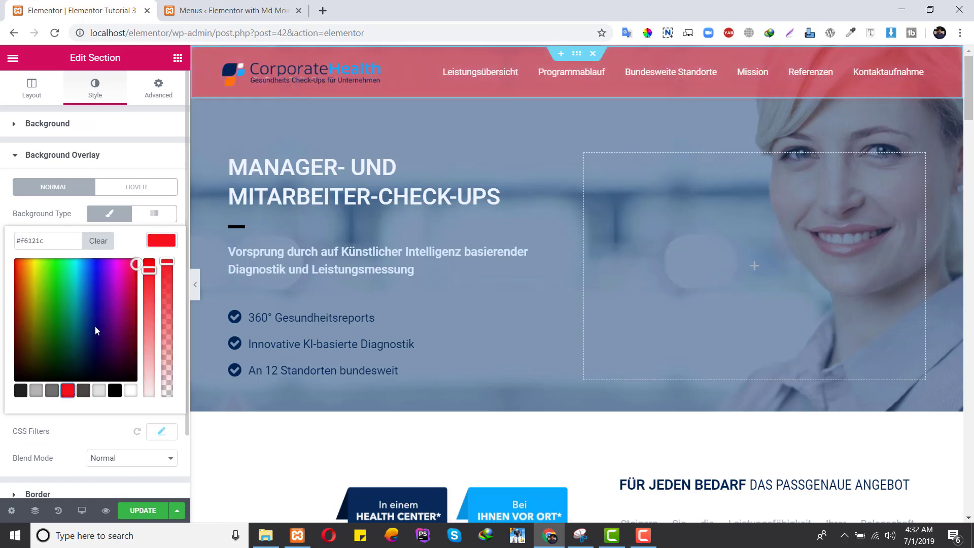
drag(89, 308, 69, 259)
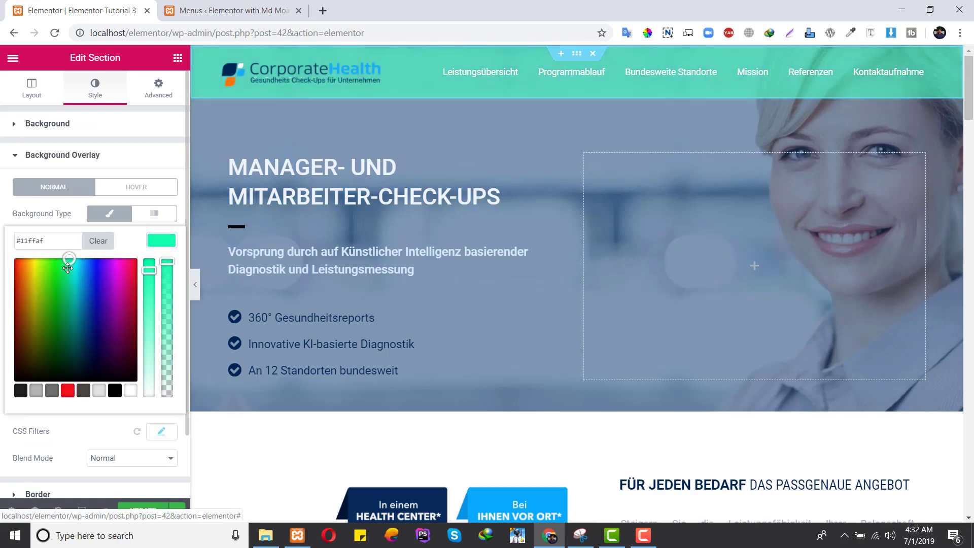
click(130, 390)
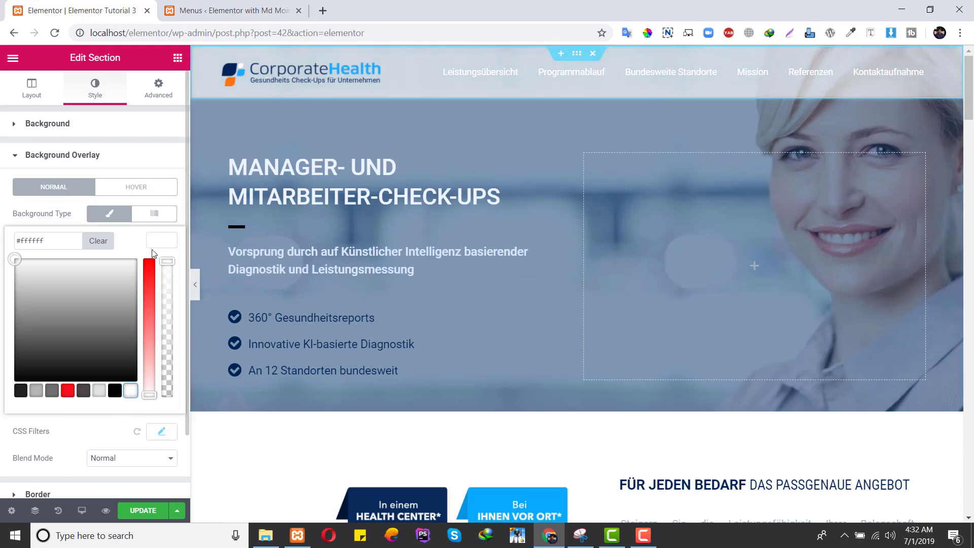
click(162, 240)
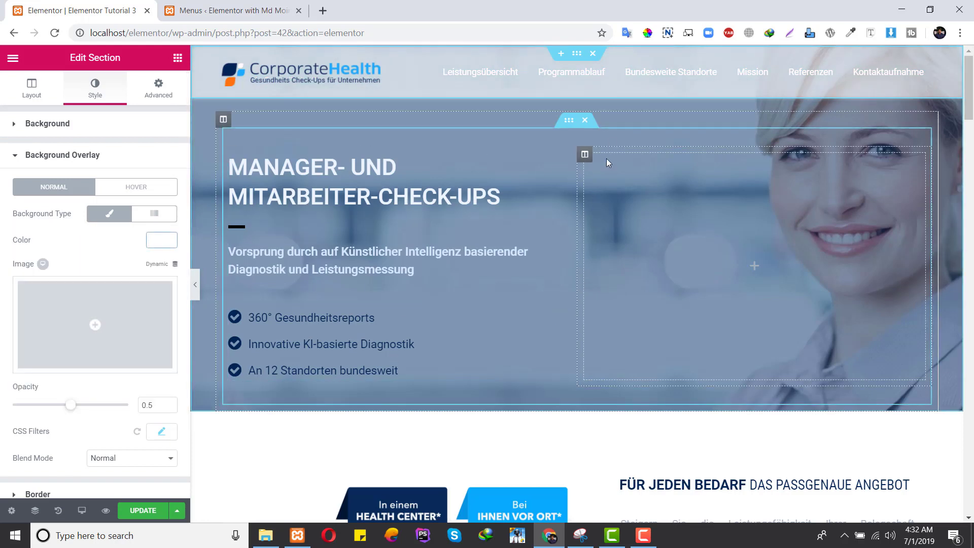
scroll(589, 138, down, 1)
scroll(588, 139, up, 1)
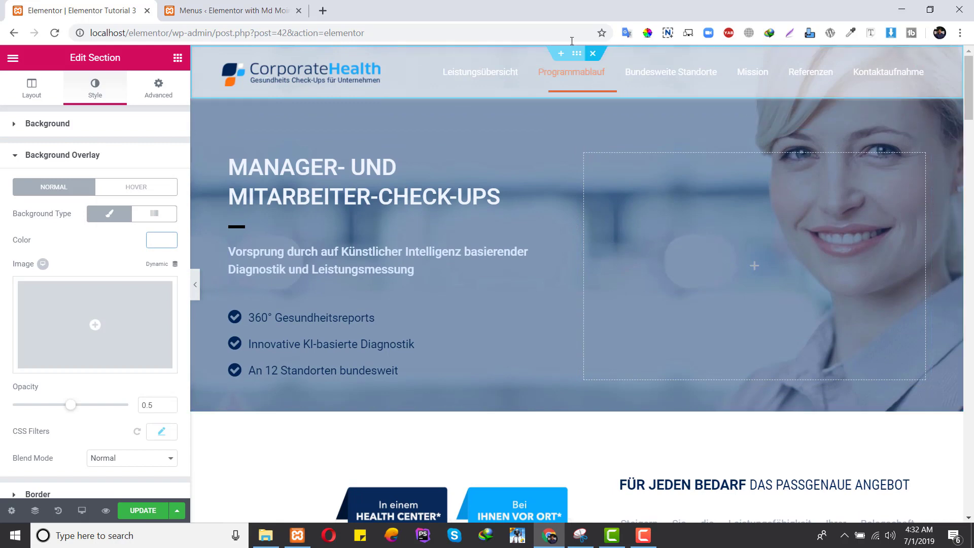
Make the header section sticky at the top of the page and check how it behaves over the content.
click(157, 89)
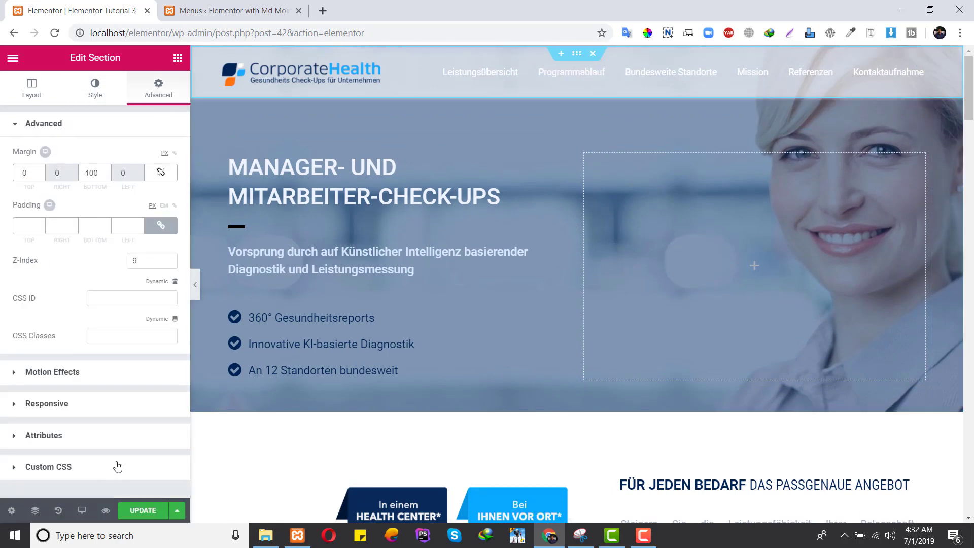
click(114, 373)
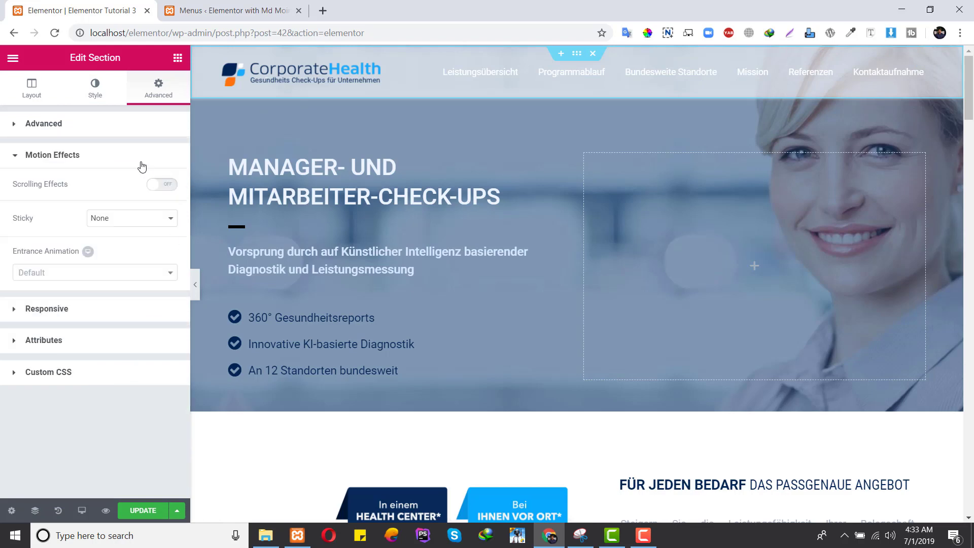
click(127, 223)
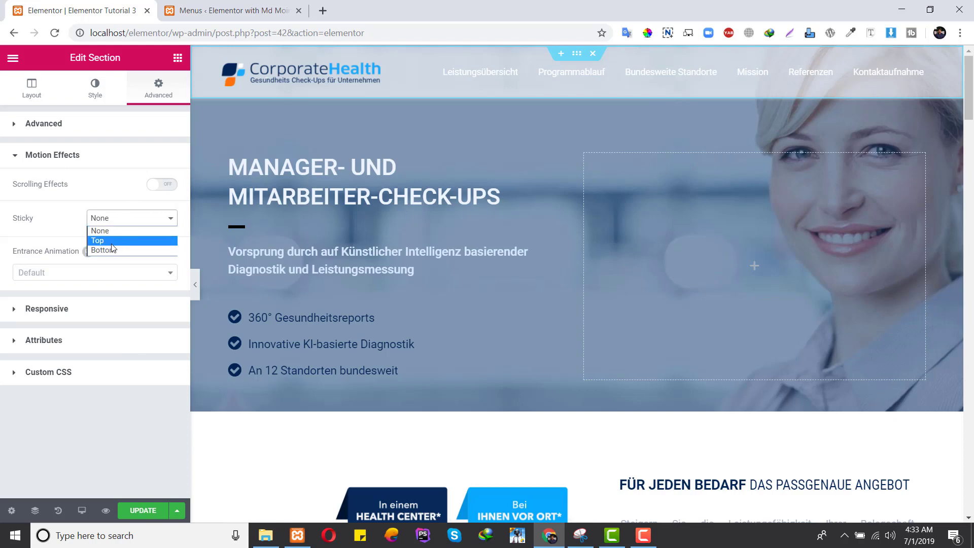
click(105, 239)
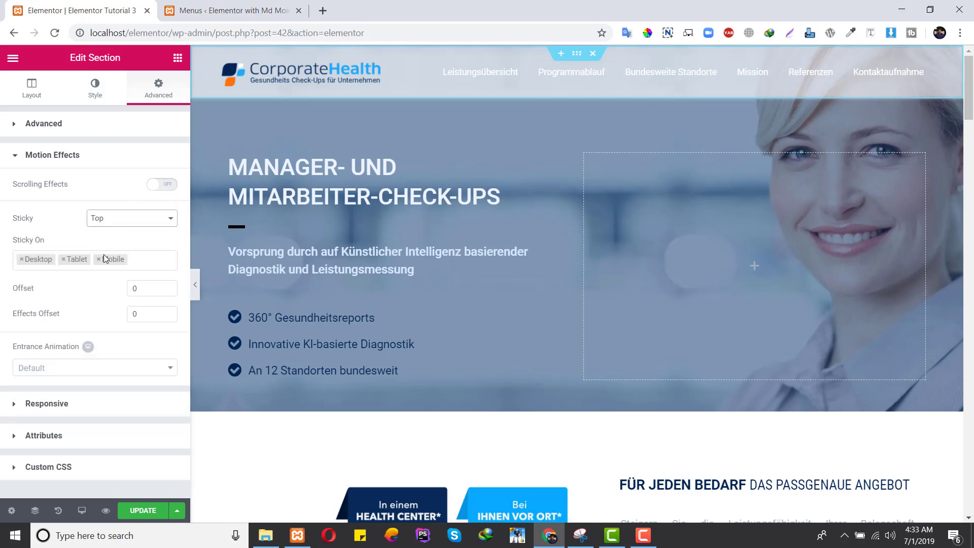
scroll(391, 317, down, 20)
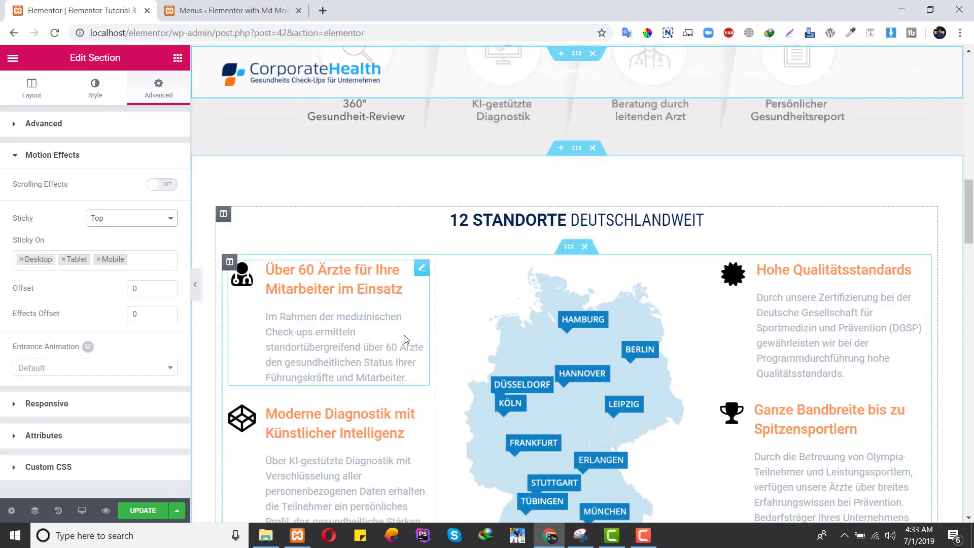
scroll(421, 340, up, 15)
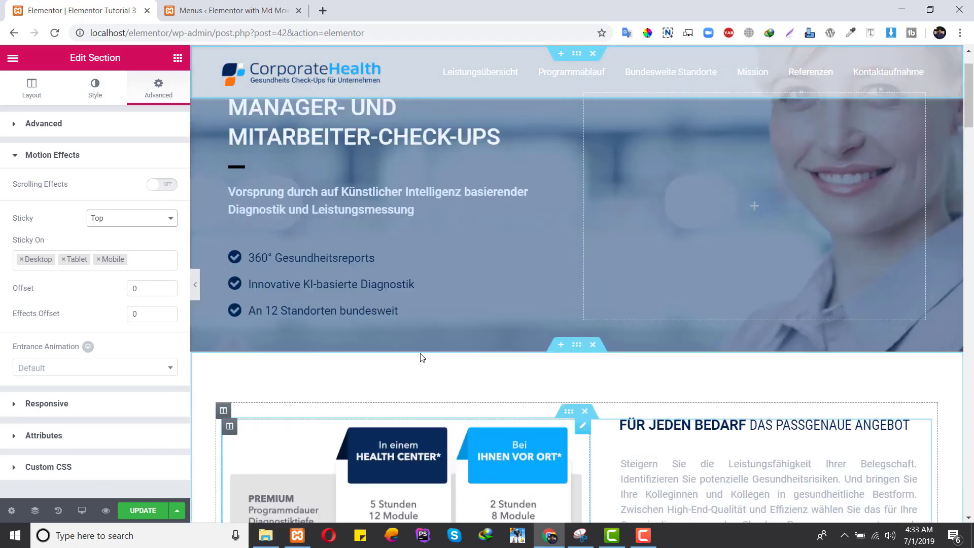
scroll(417, 355, down, 3)
scroll(417, 356, down, 12)
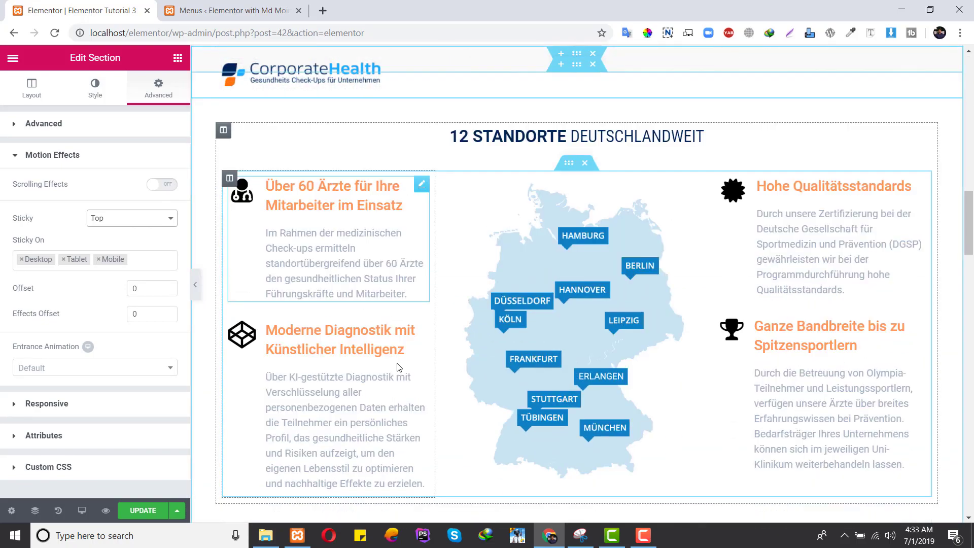
scroll(397, 363, up, 15)
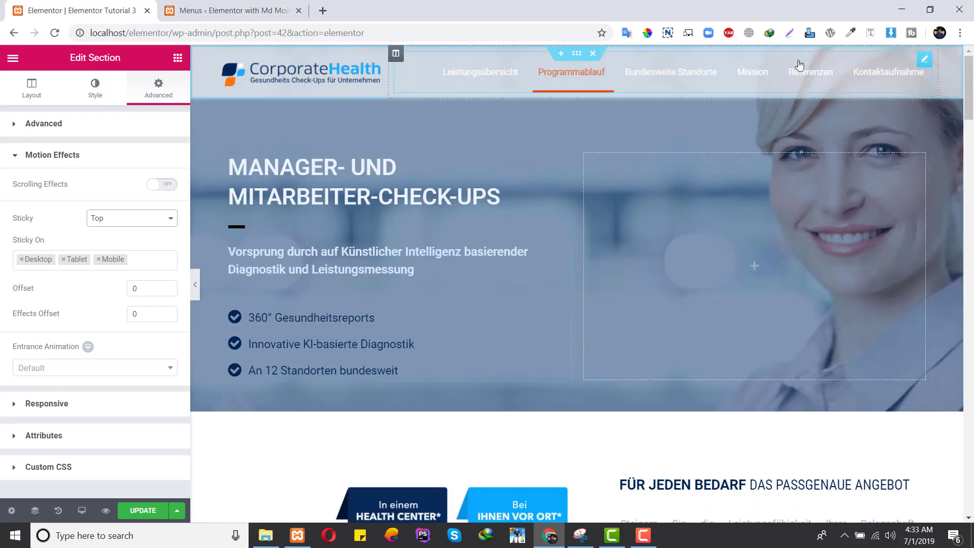
Set the nav menu's normal main menu text color to dark gray #4b4646.
click(924, 60)
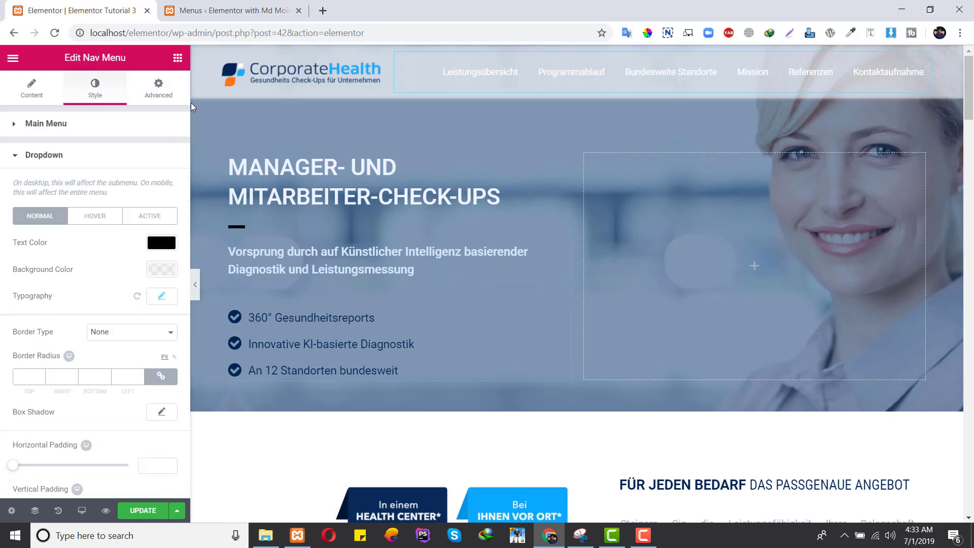
click(96, 136)
click(161, 157)
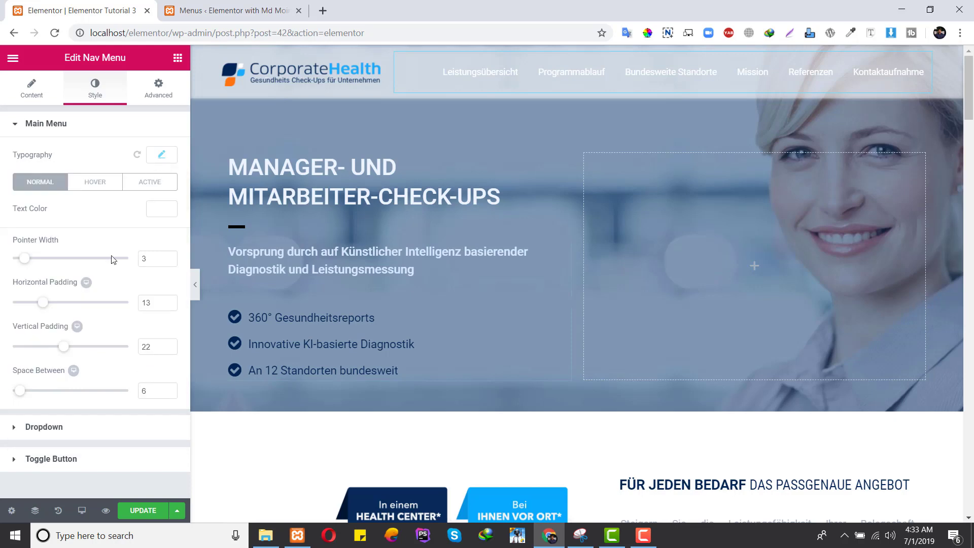
click(162, 209)
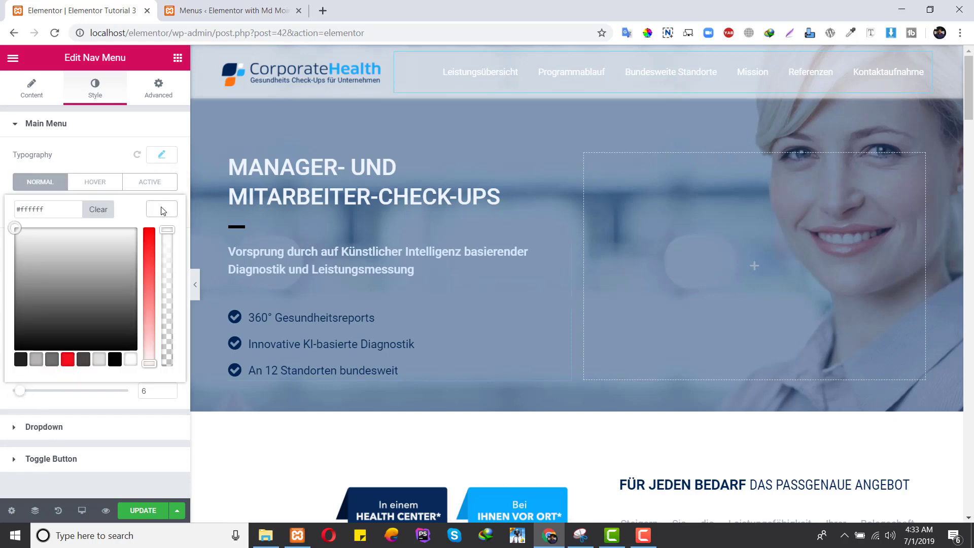
click(83, 359)
Examine the readability of the sticky header's dark menu text over the different page sections.
scroll(585, 294, down, 12)
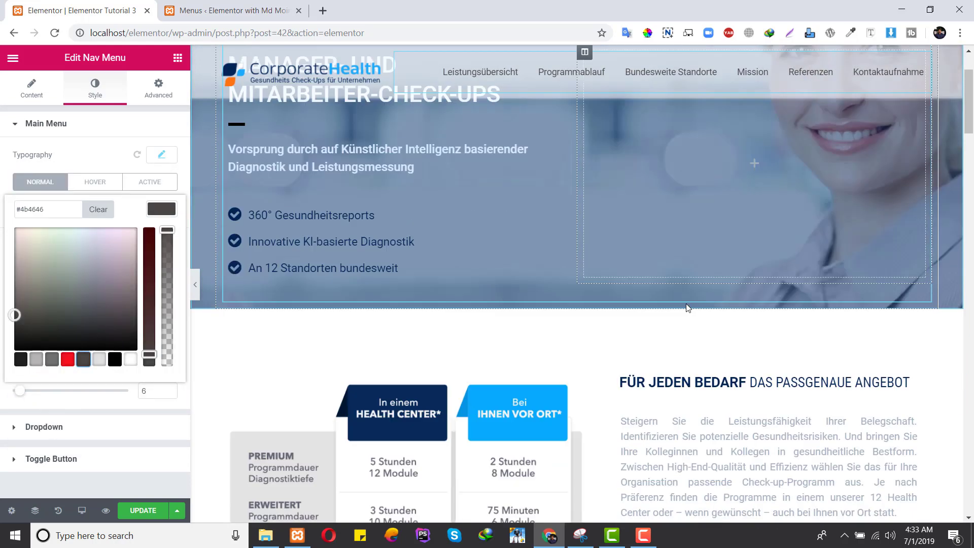
scroll(685, 303, down, 20)
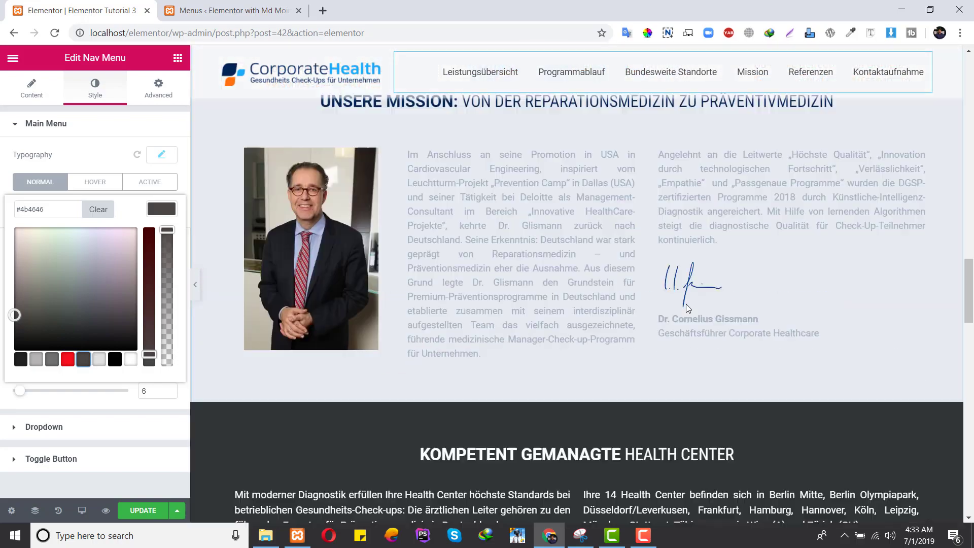
scroll(695, 303, up, 20)
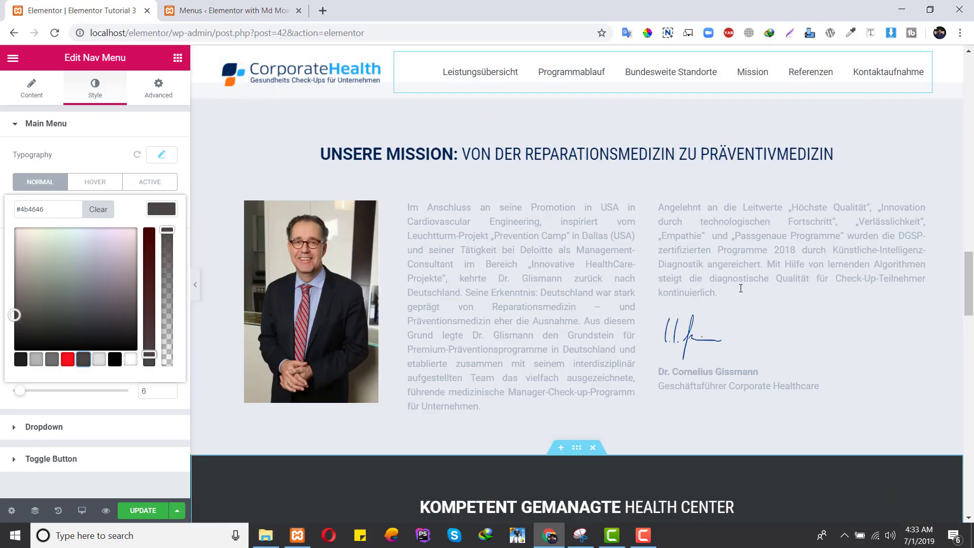
scroll(789, 285, up, 5)
scroll(789, 285, down, 11)
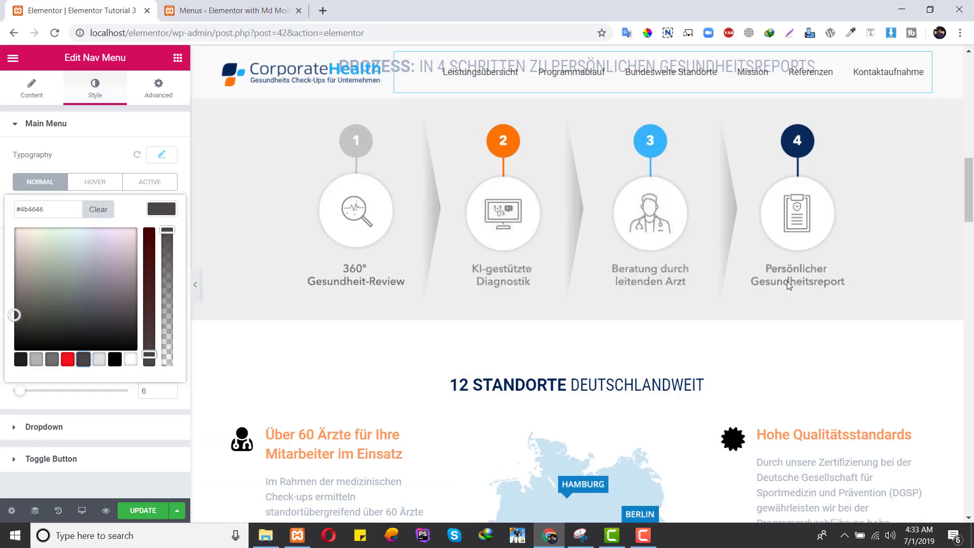
scroll(788, 285, down, 1)
scroll(788, 285, up, 3)
scroll(791, 288, down, 10)
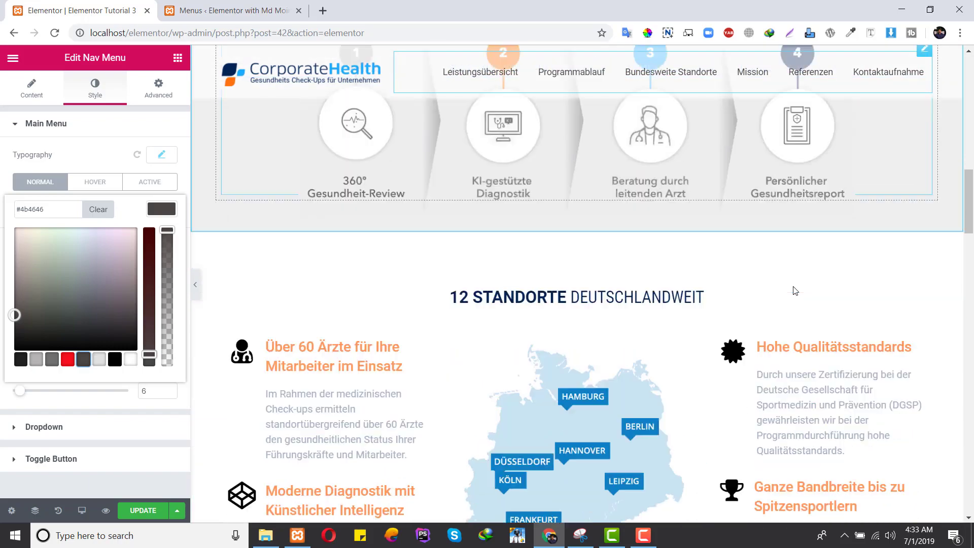
scroll(793, 287, down, 13)
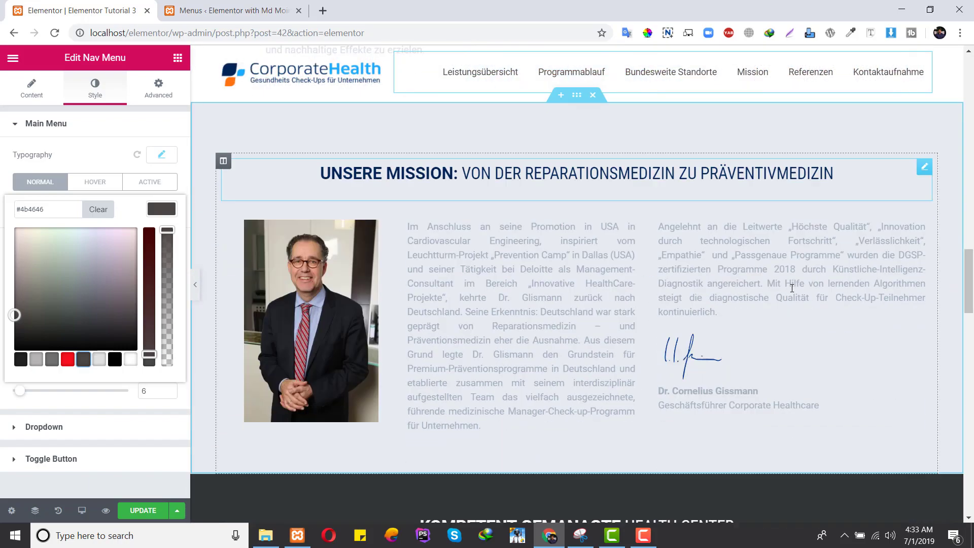
scroll(791, 287, down, 13)
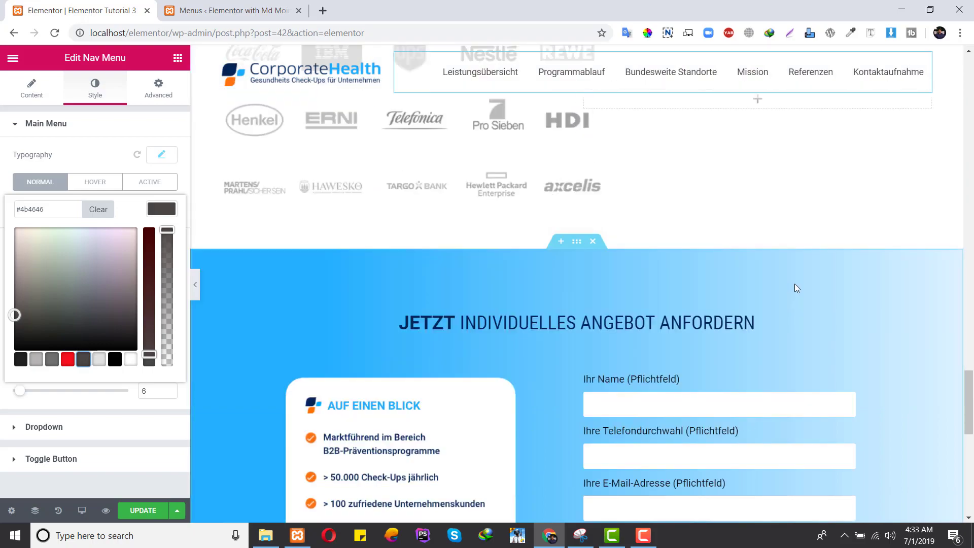
Examine the semi-transparent sticky header over the page content from the hero section down to the footer.
scroll(793, 303, up, 15)
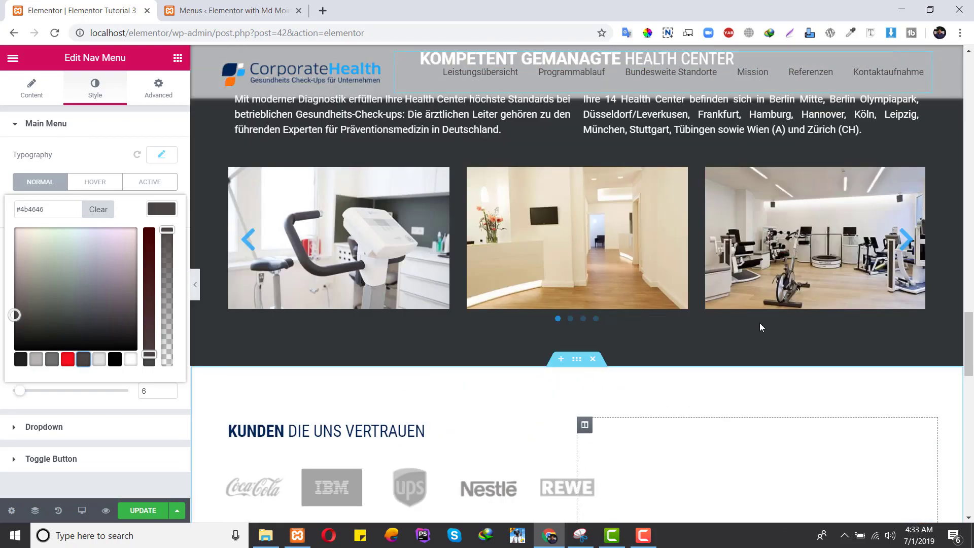
scroll(751, 324, up, 6)
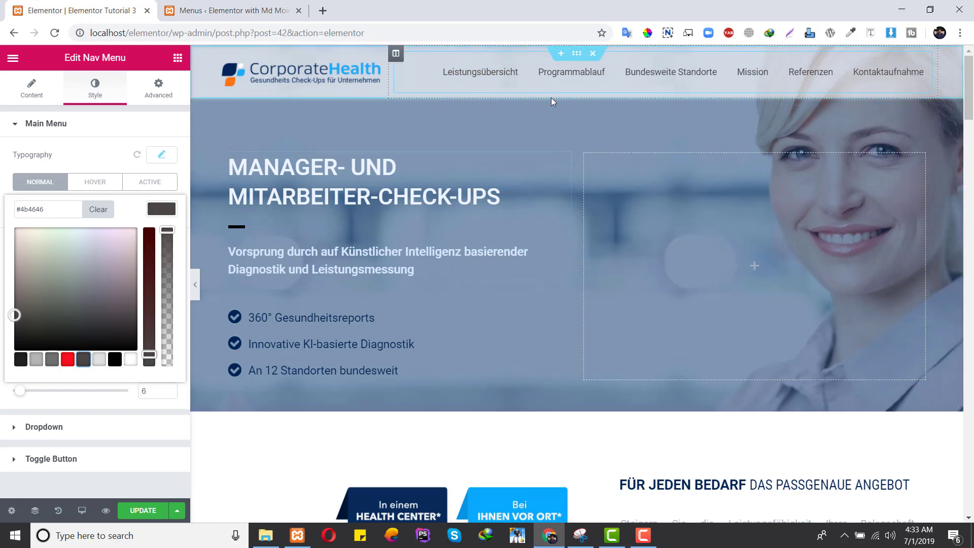
scroll(562, 193, down, 12)
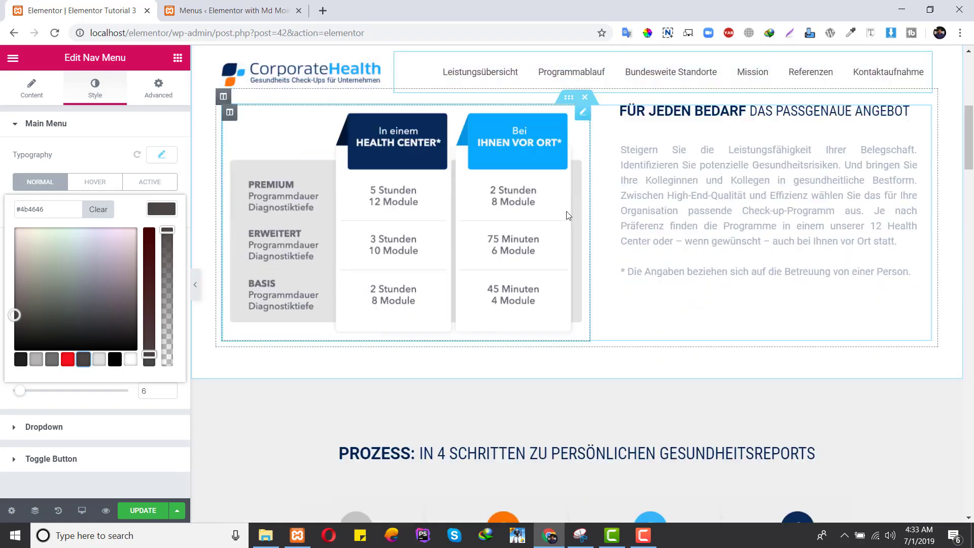
scroll(558, 202, up, 5)
scroll(555, 208, up, 7)
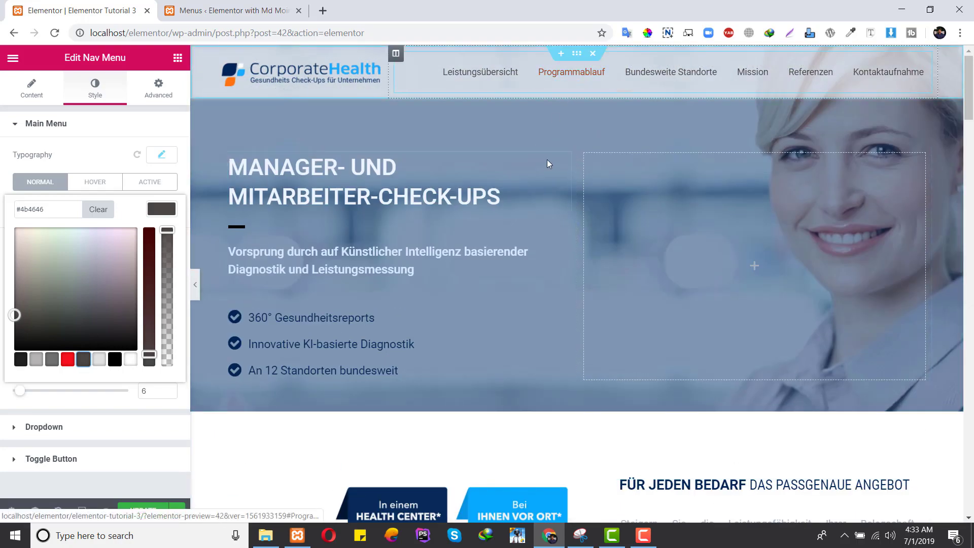
scroll(791, 144, down, 8)
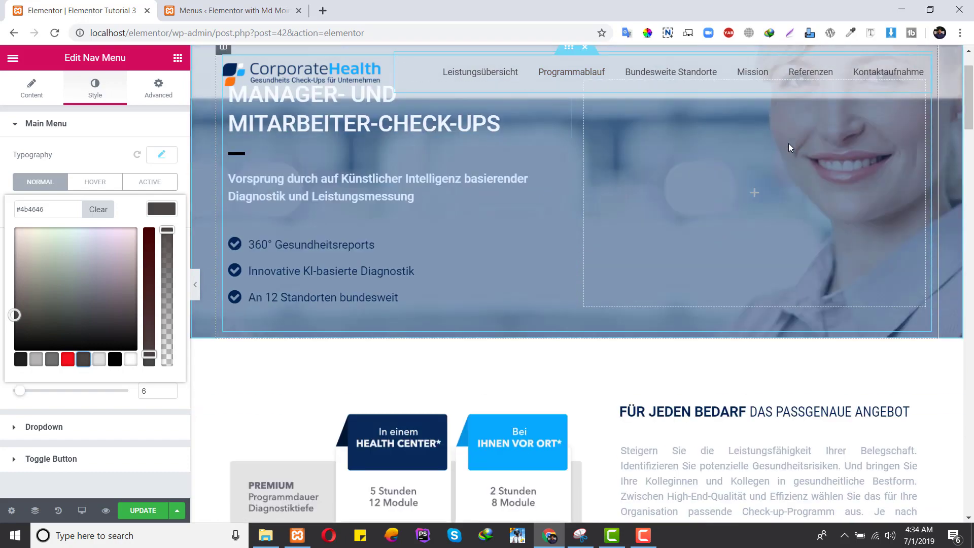
scroll(784, 152, down, 10)
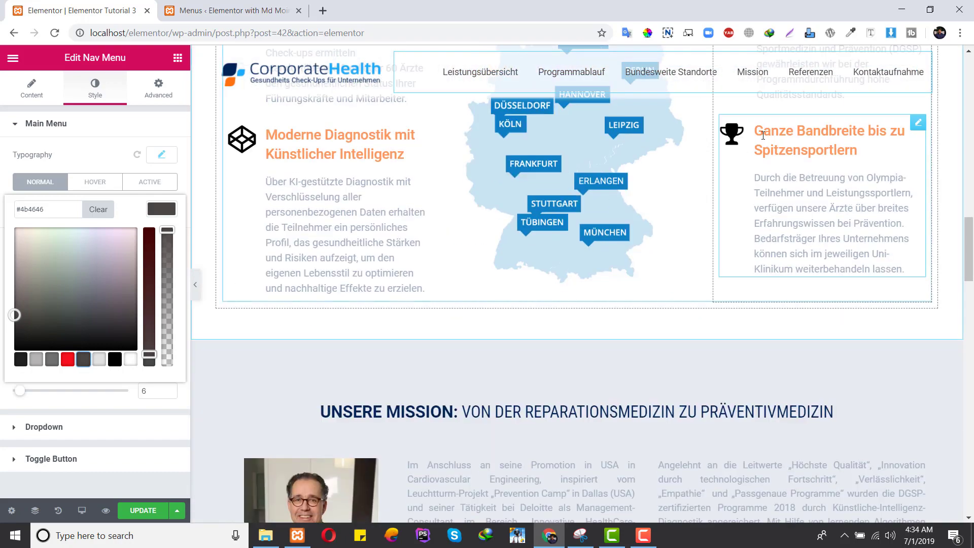
scroll(783, 174, down, 15)
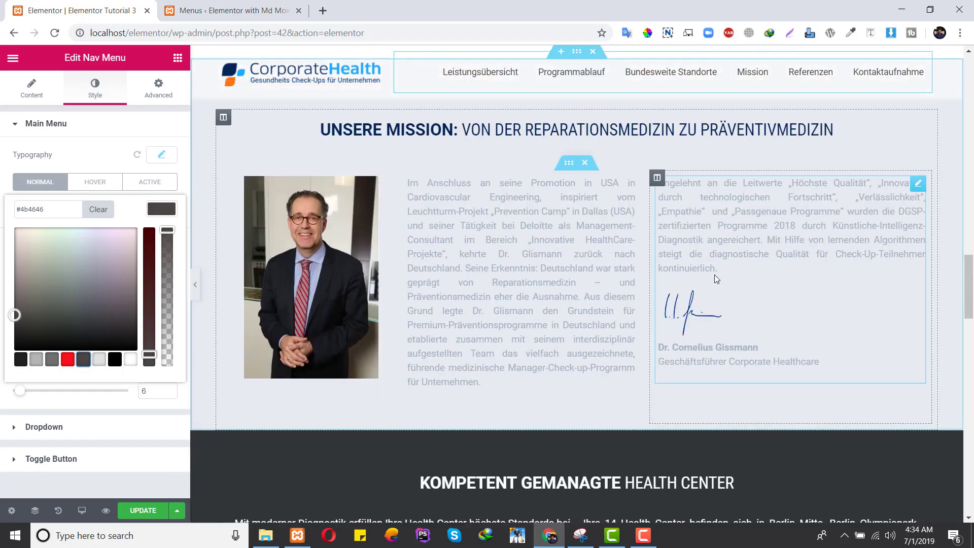
scroll(751, 310, down, 12)
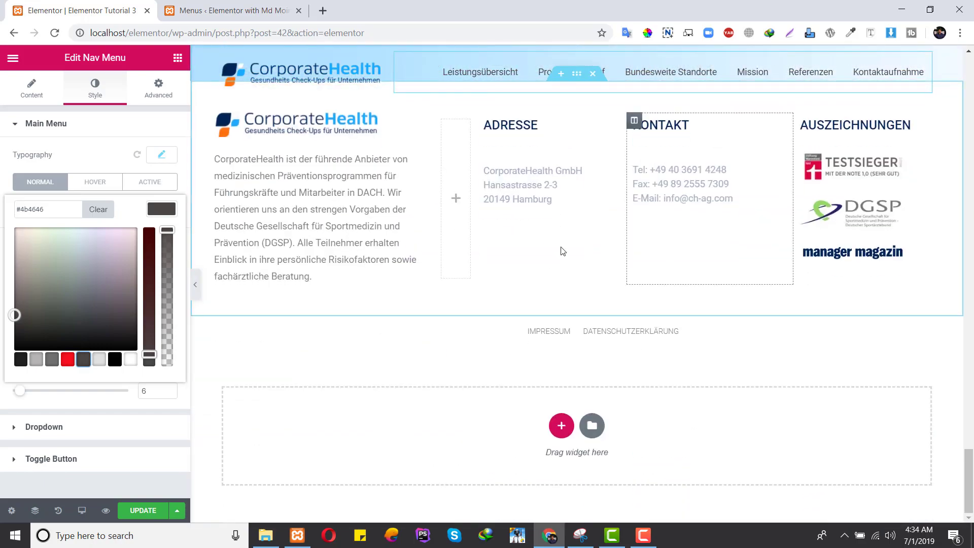
scroll(543, 242, up, 15)
scroll(550, 234, up, 20)
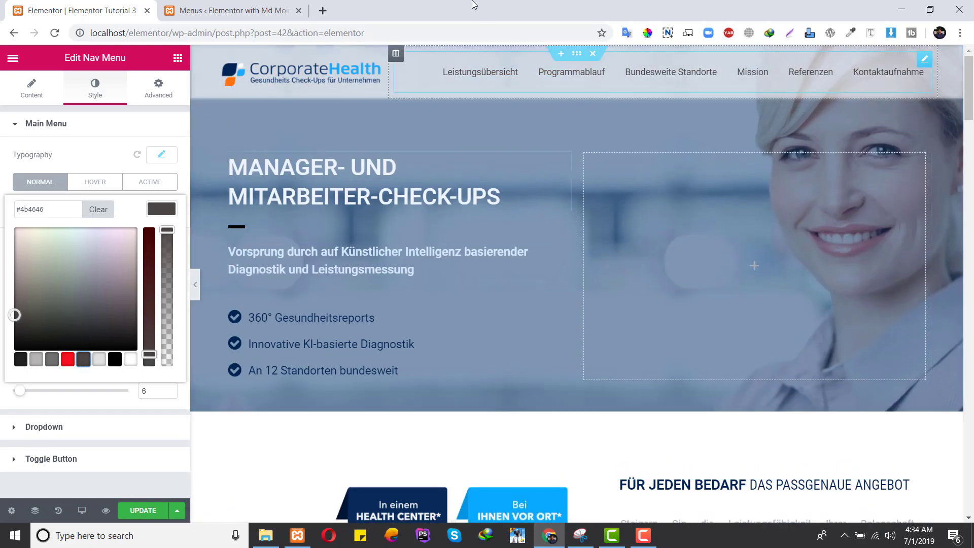
Try the Fade In Left and Fade In Down entrance animations on the header section and check the header over the page.
click(576, 53)
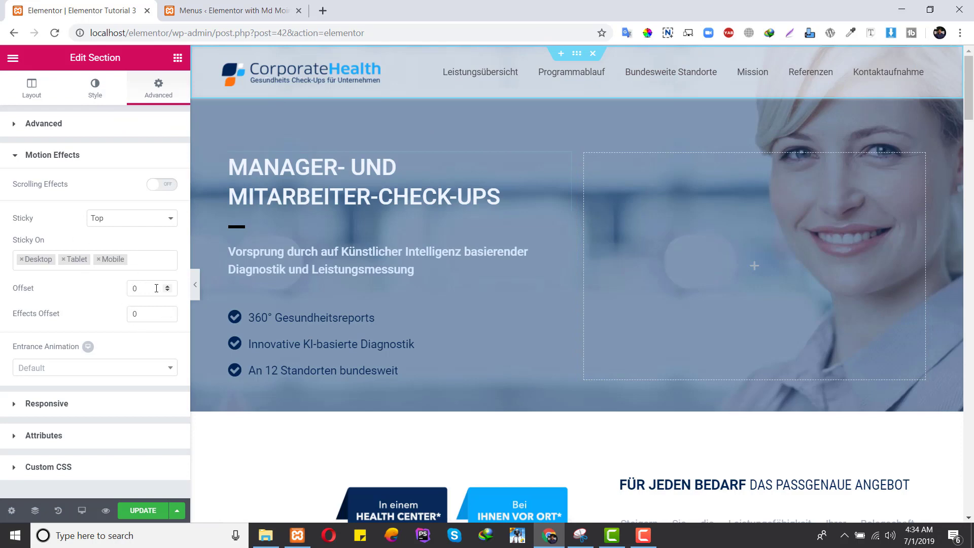
click(49, 379)
click(60, 305)
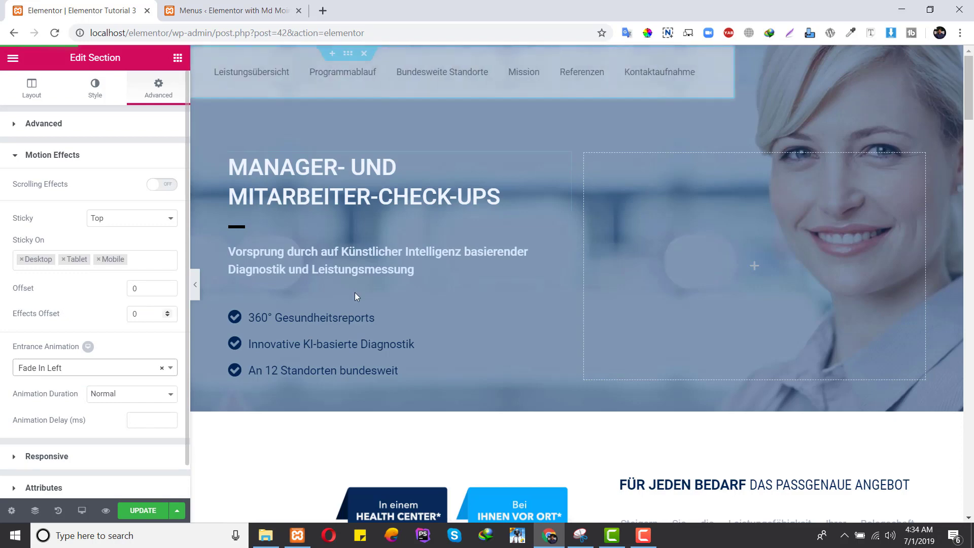
click(43, 369)
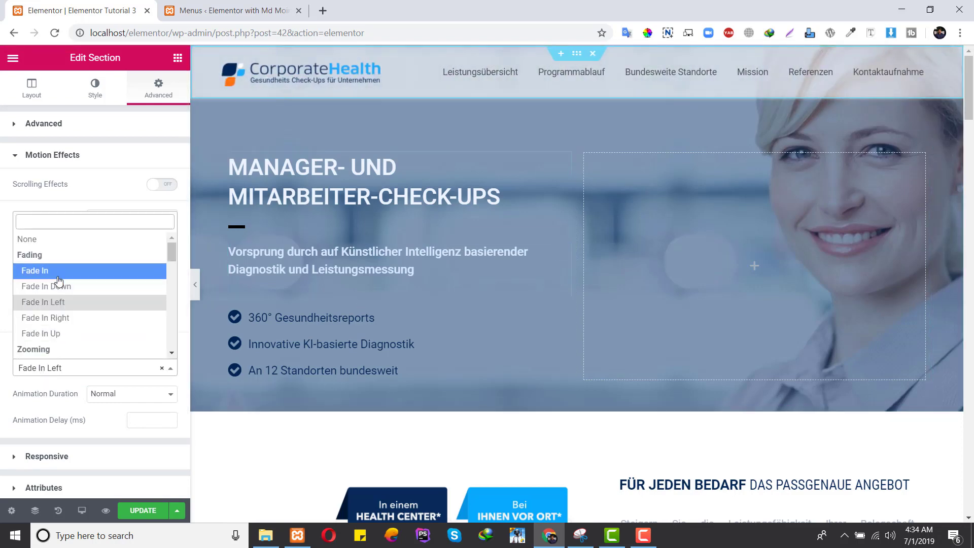
click(50, 286)
scroll(368, 275, down, 2)
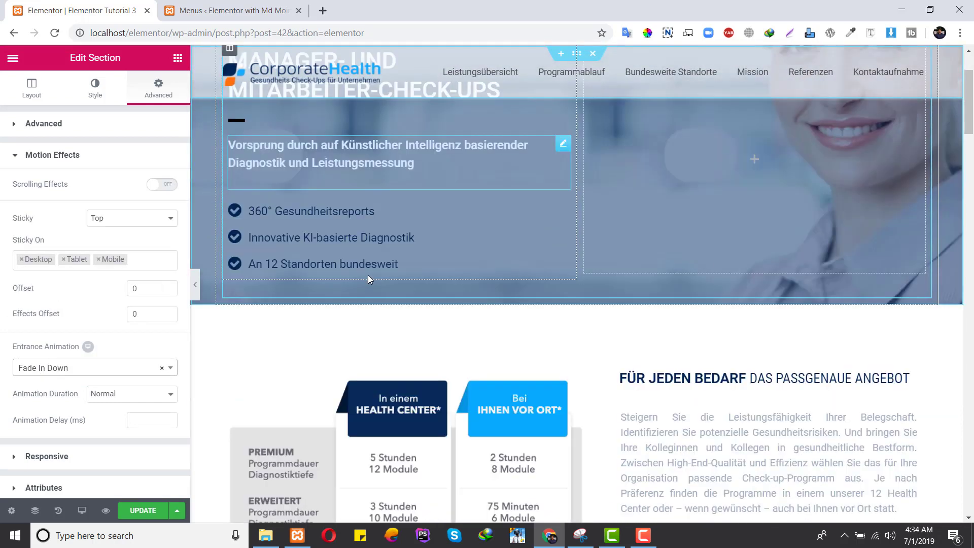
scroll(367, 275, down, 15)
scroll(379, 301, up, 17)
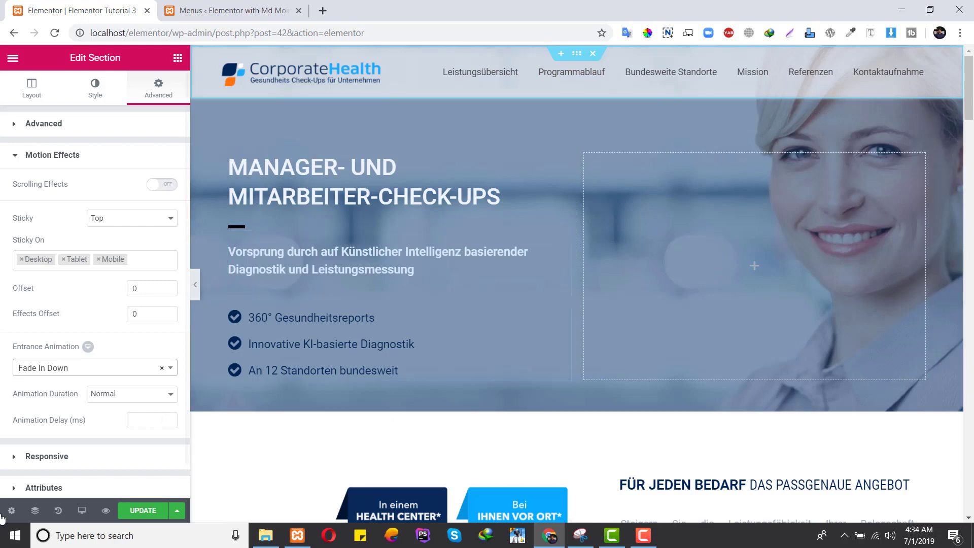
Try the Fast animation duration on the header section and clear its entrance animation back to Default.
click(136, 394)
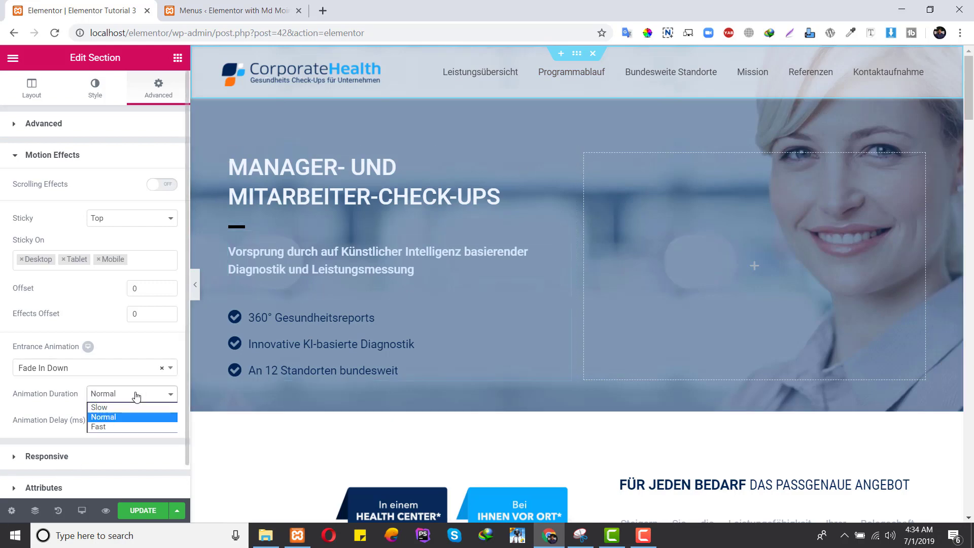
click(110, 426)
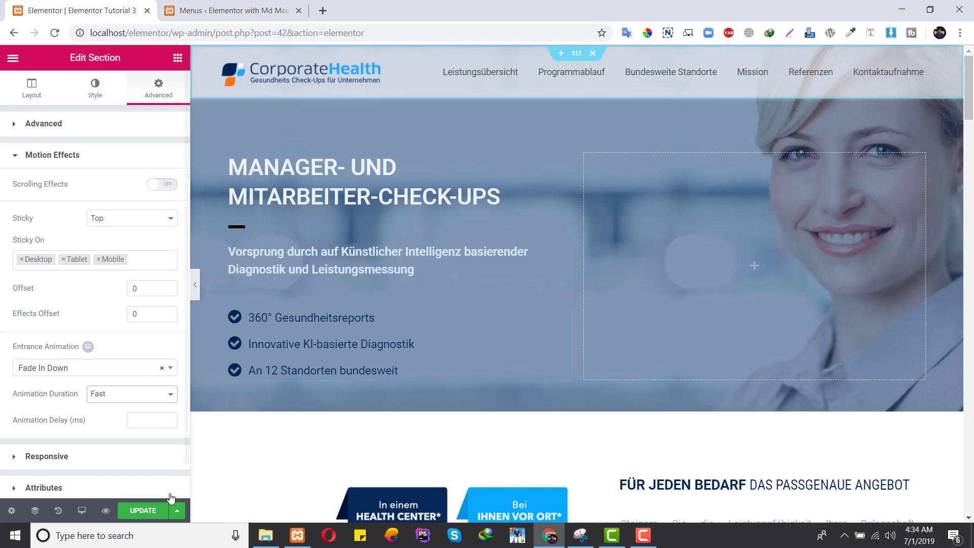
click(163, 369)
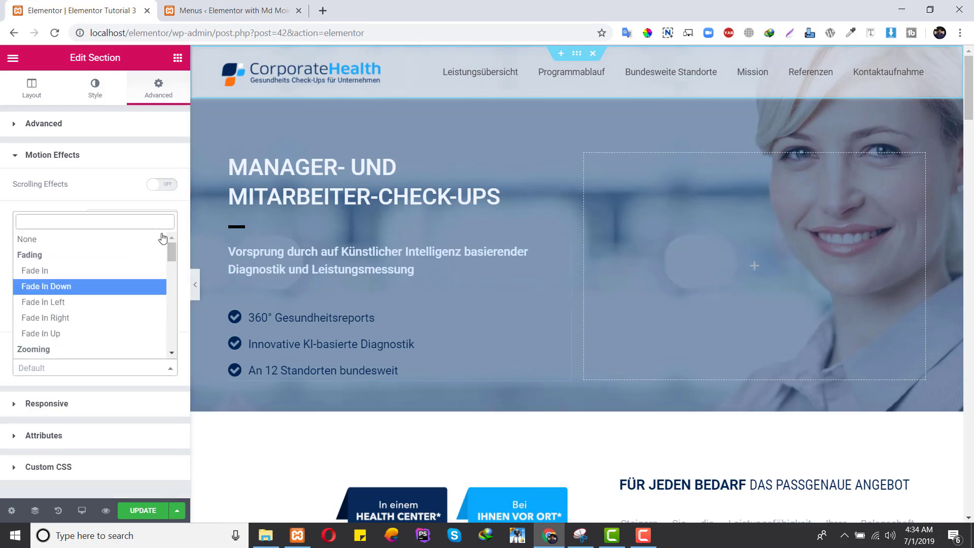
click(120, 384)
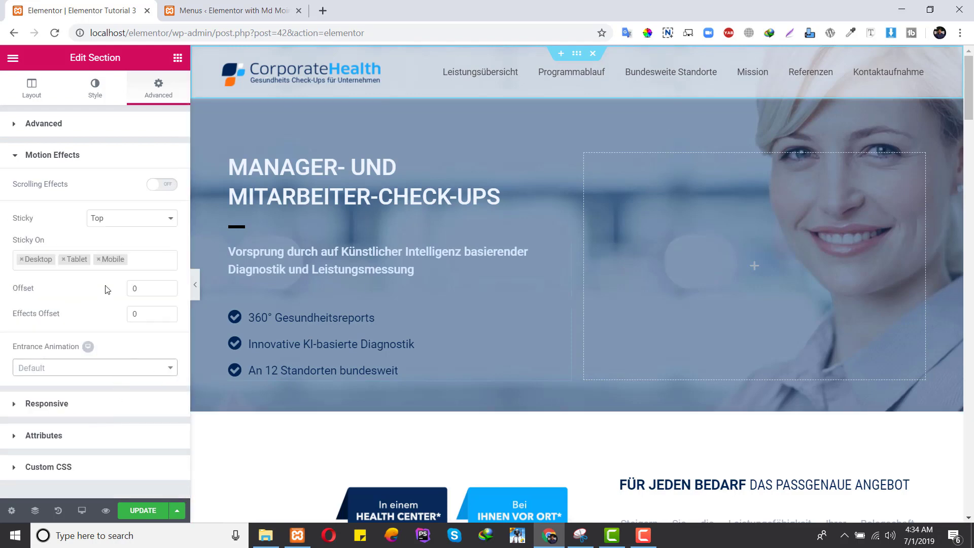
Update the page with scrolling effects turned on for the header section, and check the sticky header over the content.
click(160, 185)
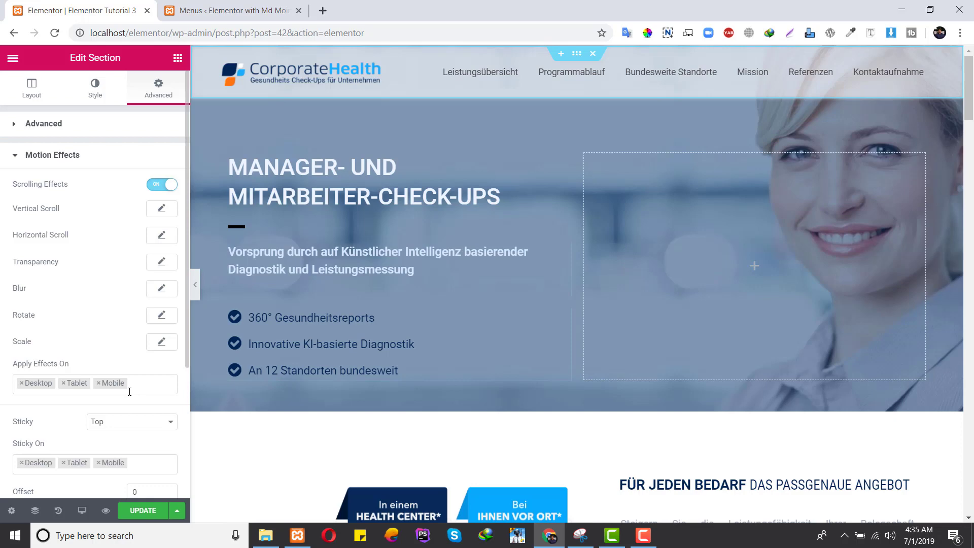
click(136, 510)
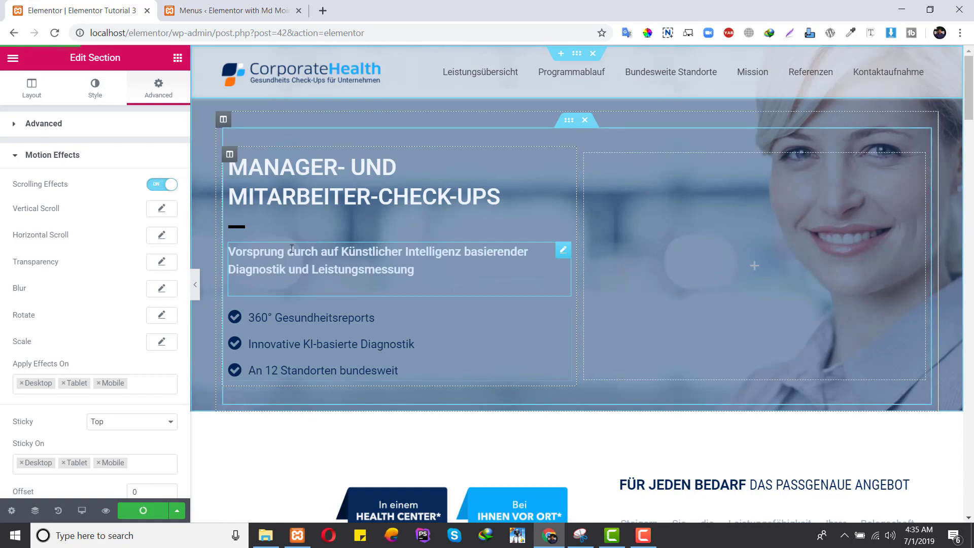
scroll(441, 354, down, 3)
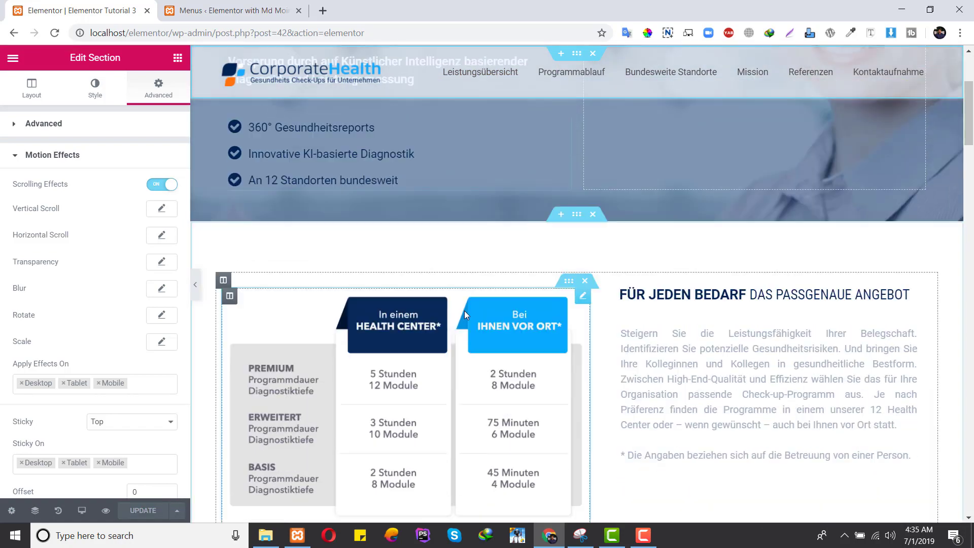
scroll(465, 311, down, 15)
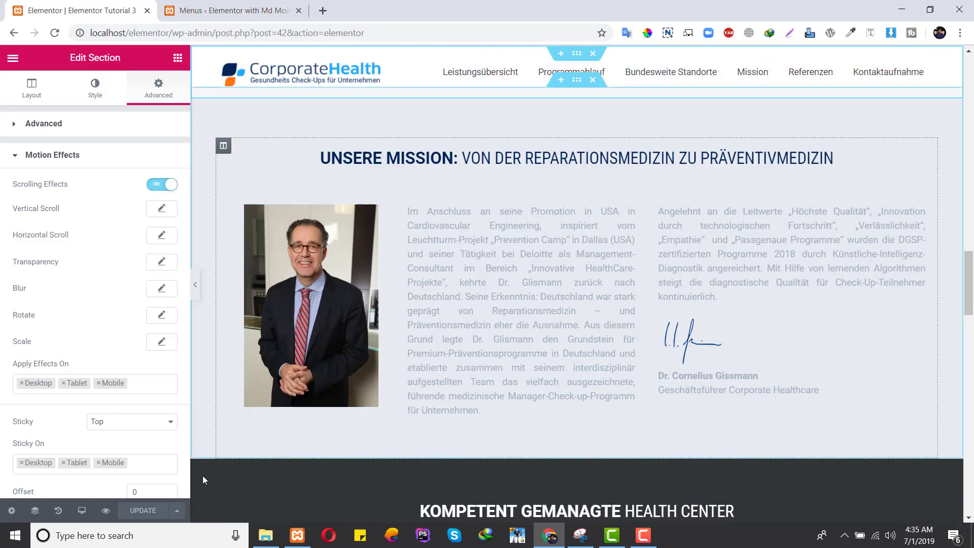
scroll(200, 474, up, 6)
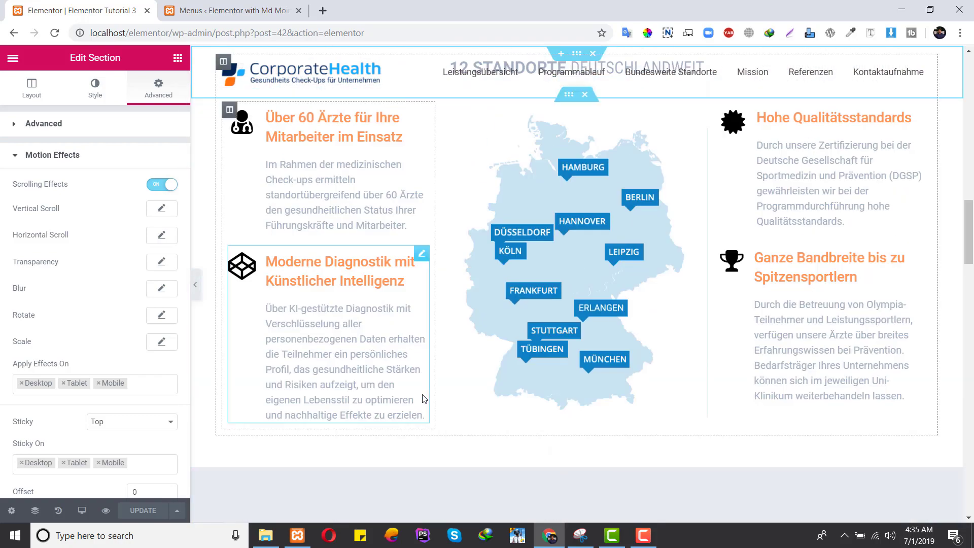
scroll(424, 398, up, 12)
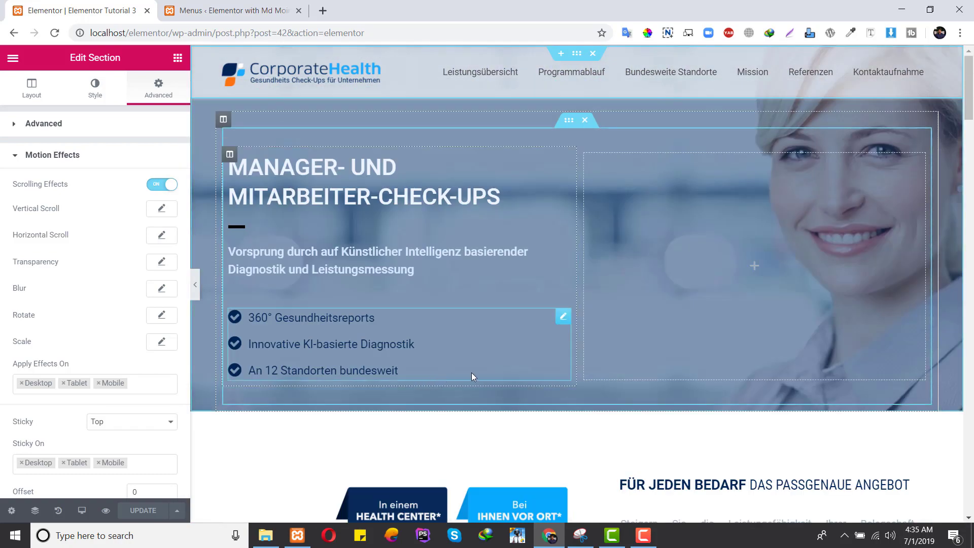